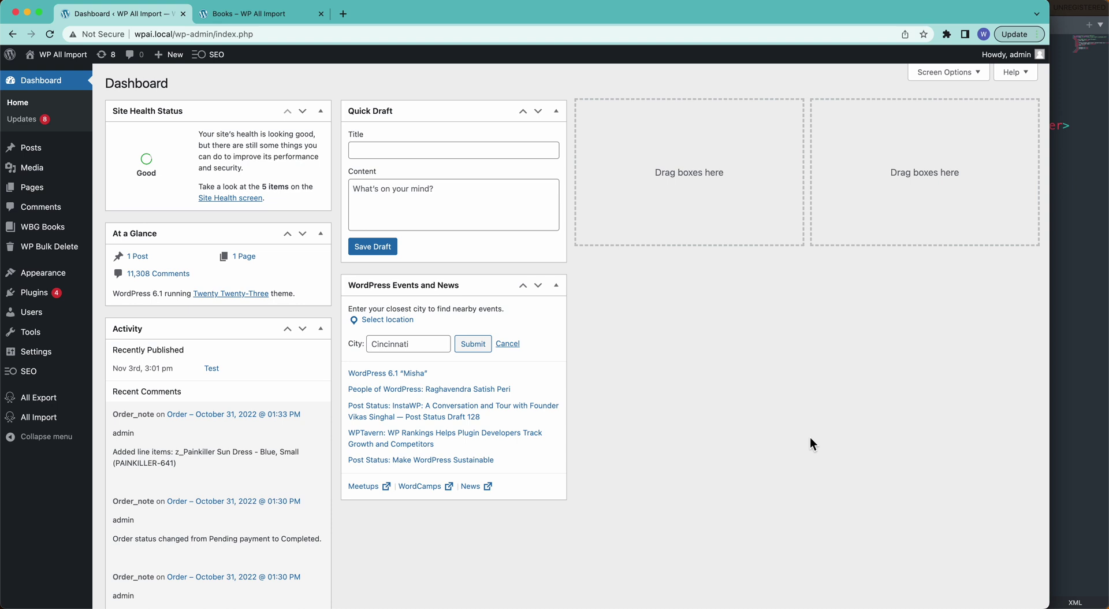
Bring the book-example.xml sample in Sublime Text forward beside the WordPress dashboard
{"action": "left_click", "coordinate": [1072, 263]}
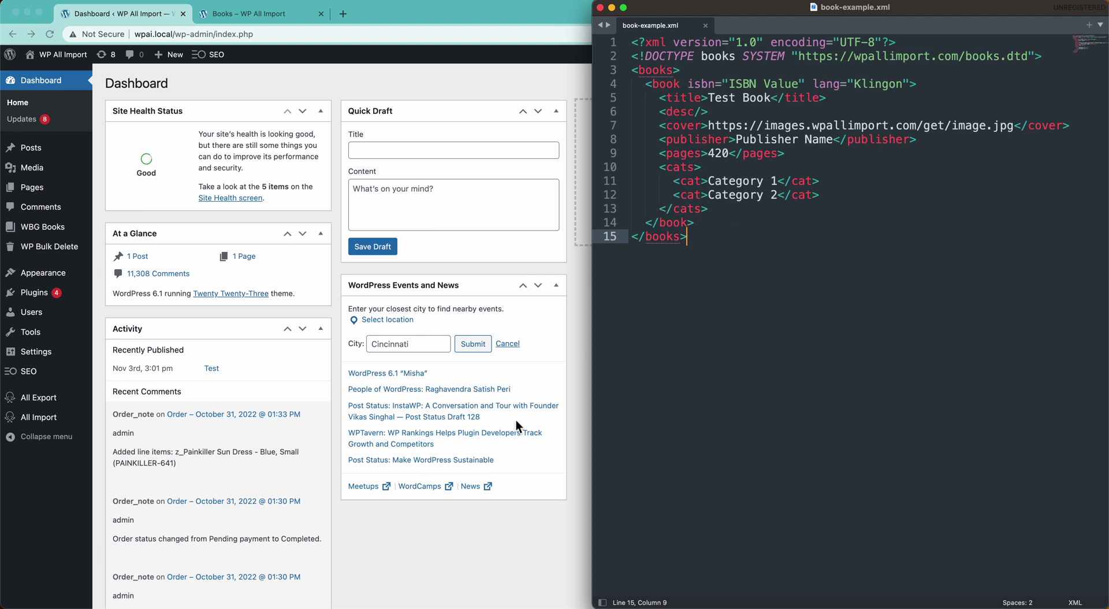
Start a new WP All Export export with Books as the post type
{"action": "left_click", "coordinate": [438, 517]}
{"action": "mouse_move", "coordinate": [38, 397]}
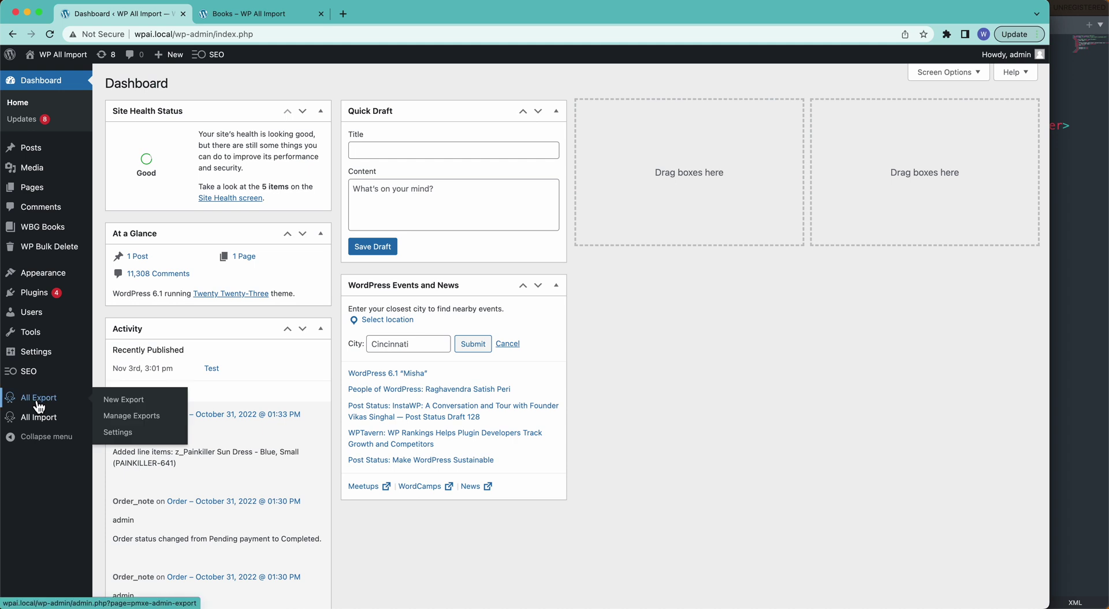
{"action": "left_click", "coordinate": [123, 400]}
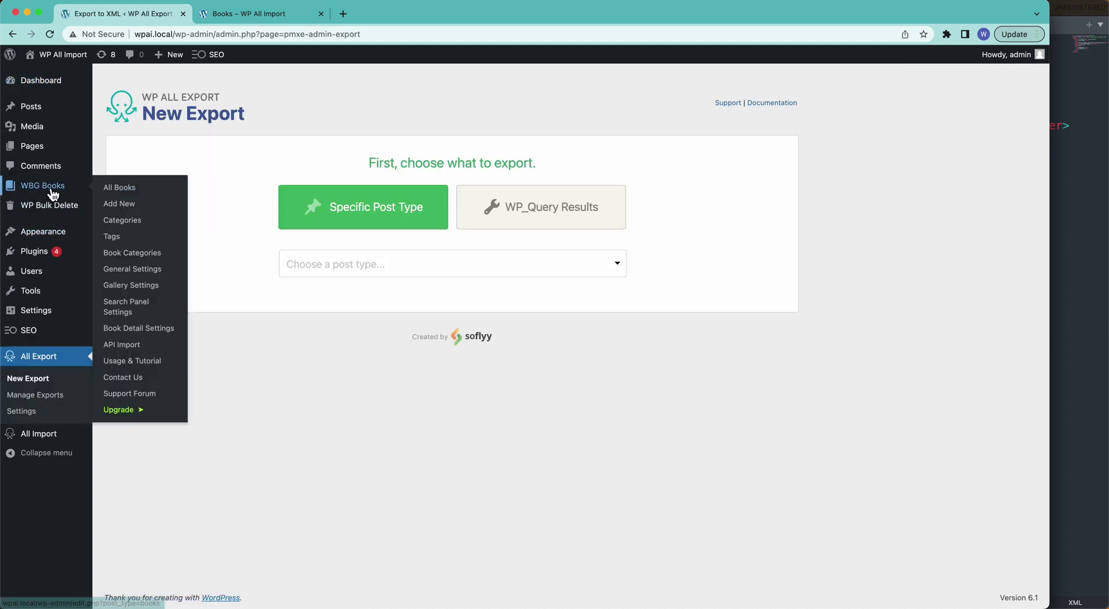
{"action": "mouse_move", "coordinate": [43, 227]}
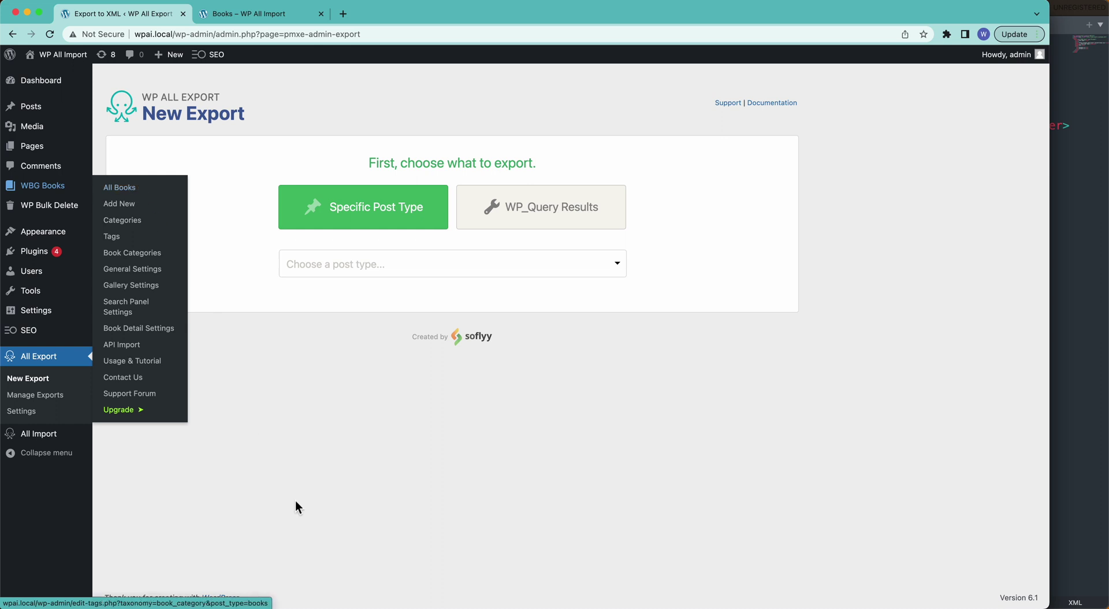
{"action": "left_click", "coordinate": [386, 265]}
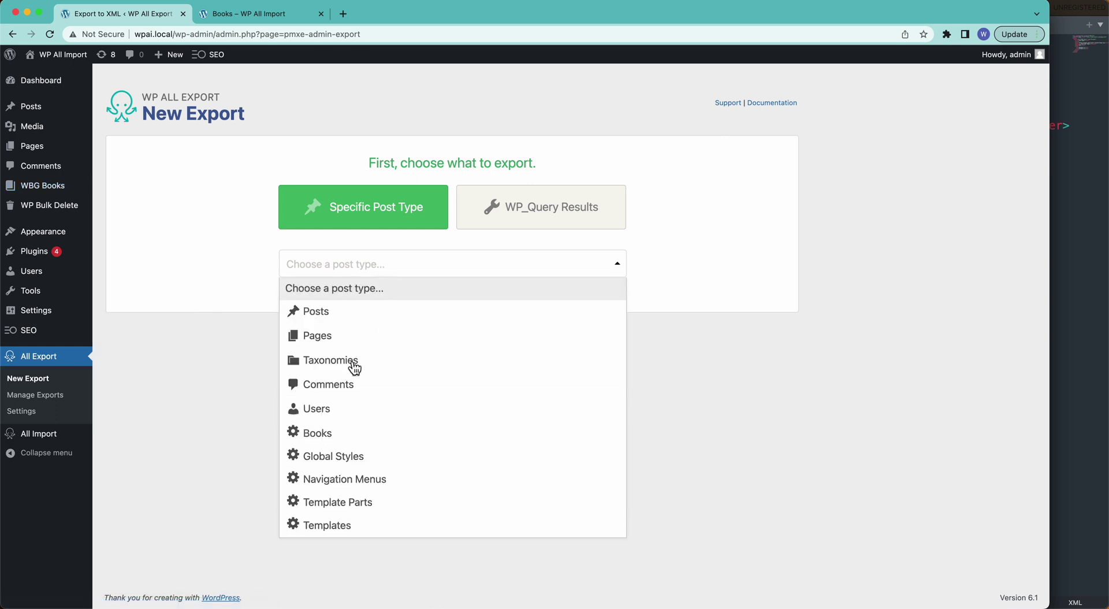
{"action": "left_click", "coordinate": [400, 445]}
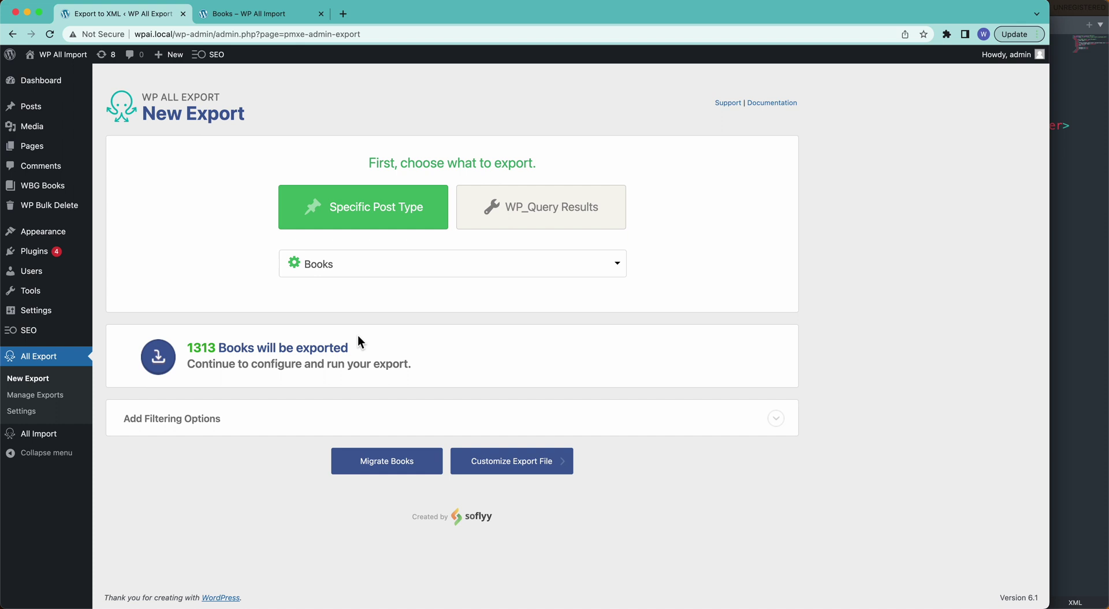
Expand Add Filtering Options and browse the filter element list without choosing one
{"action": "left_click", "coordinate": [379, 426]}
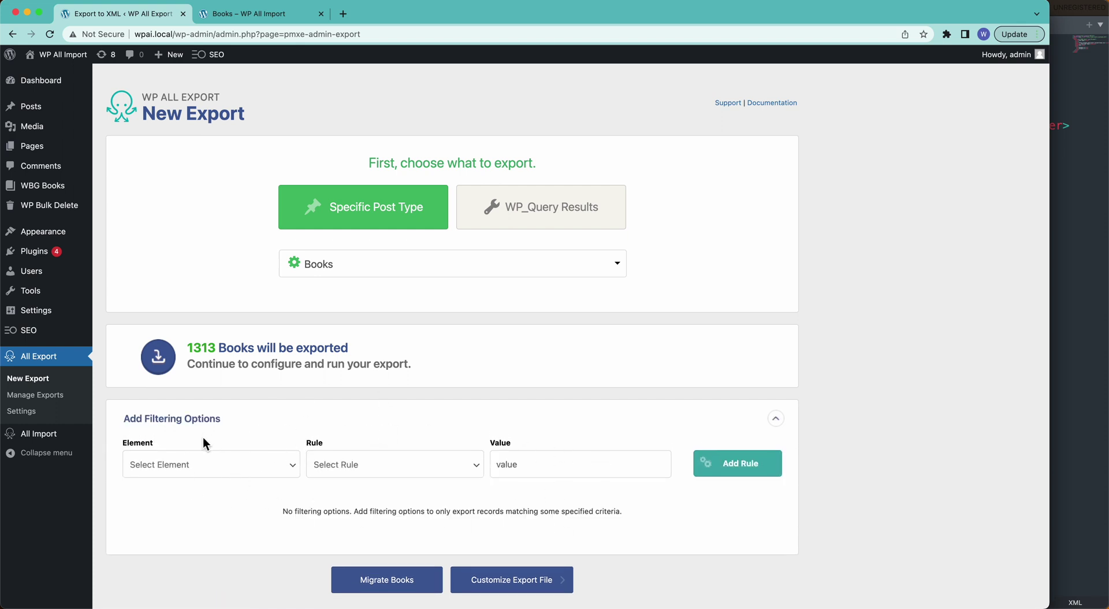
{"action": "left_click", "coordinate": [190, 471]}
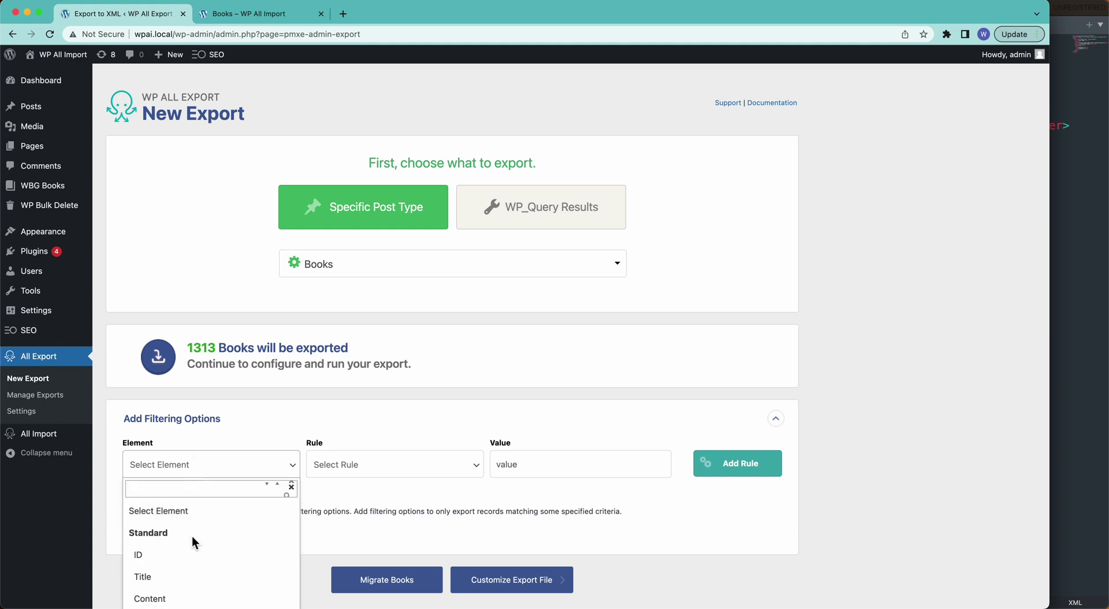
{"action": "scroll", "coordinate": [193, 540], "scroll_direction": "down", "scroll_amount": 5}
{"action": "scroll", "coordinate": [195, 544], "scroll_direction": "up", "scroll_amount": 5}
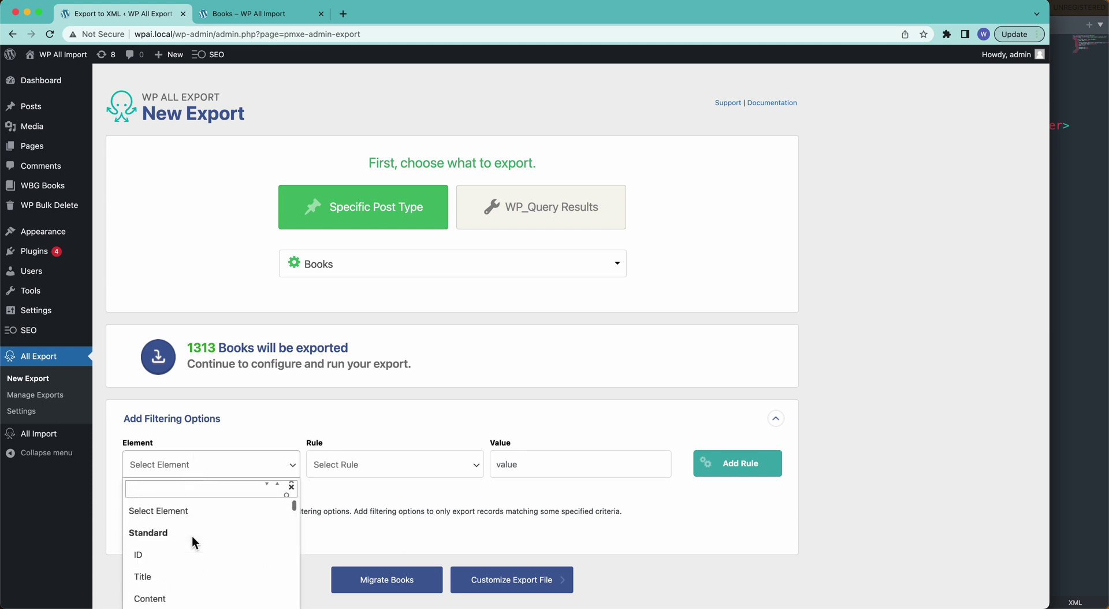
{"action": "left_click", "coordinate": [349, 508]}
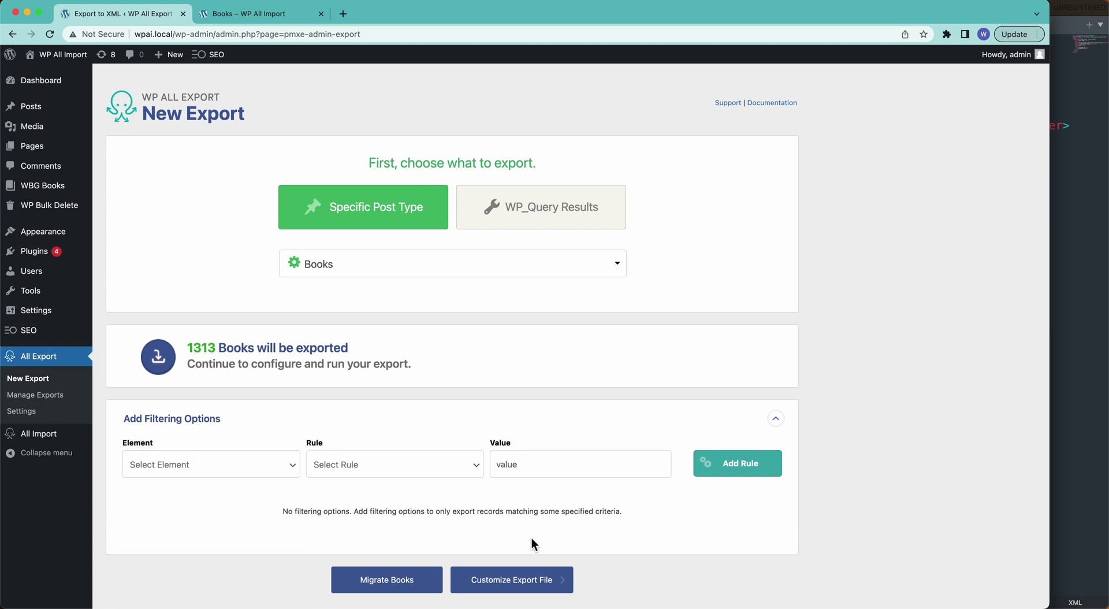
Continue to Customize Export File and preview the first 10 books
{"action": "left_click", "coordinate": [532, 590]}
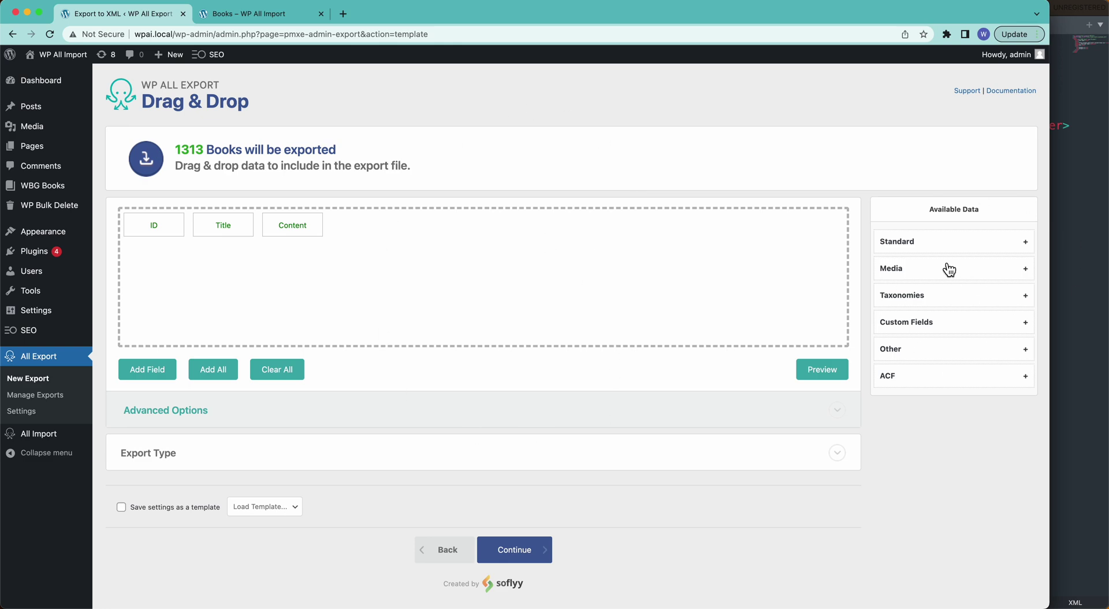
{"action": "left_click", "coordinate": [839, 374]}
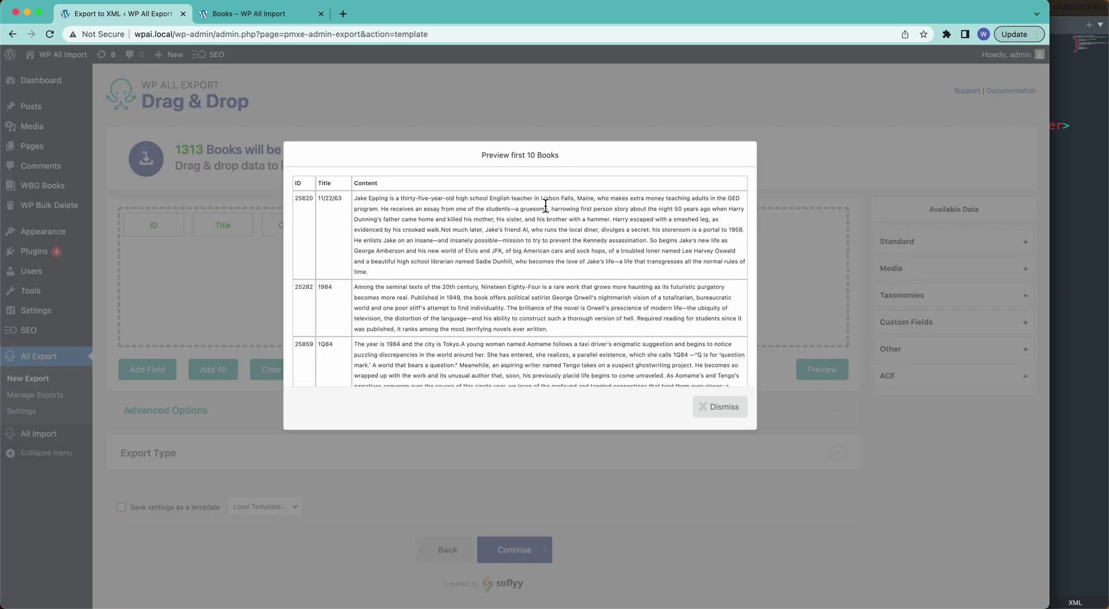
{"action": "left_click", "coordinate": [719, 404]}
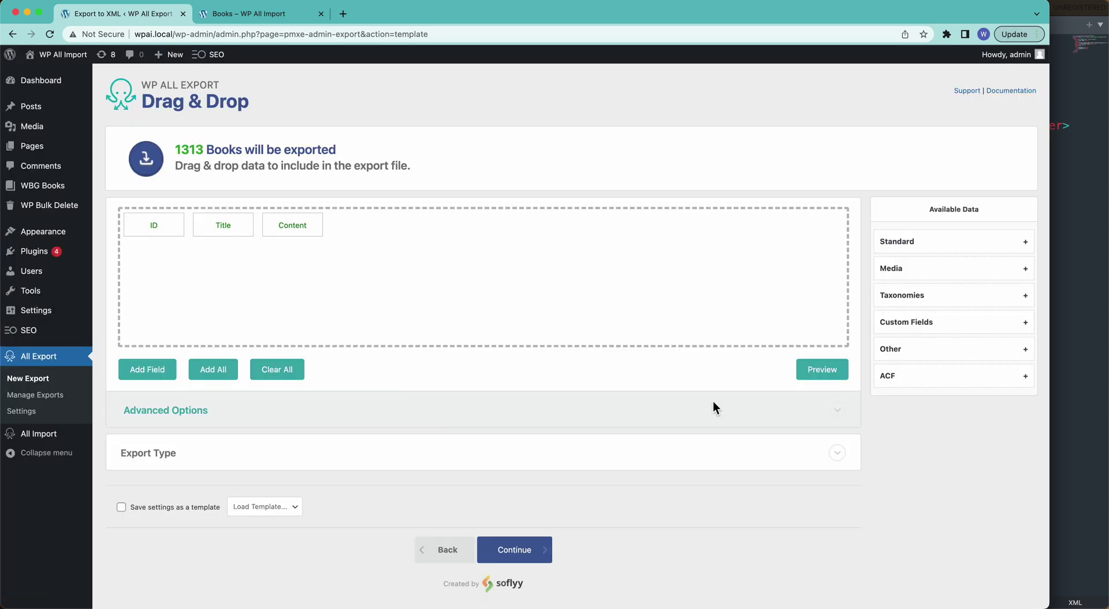
Set the export type to Feed, compare its XML preview with the sample, then choose Custom XML Feed
{"action": "left_click", "coordinate": [672, 460]}
{"action": "scroll", "coordinate": [669, 458], "scroll_direction": "down", "scroll_amount": 2}
{"action": "left_click", "coordinate": [590, 416]}
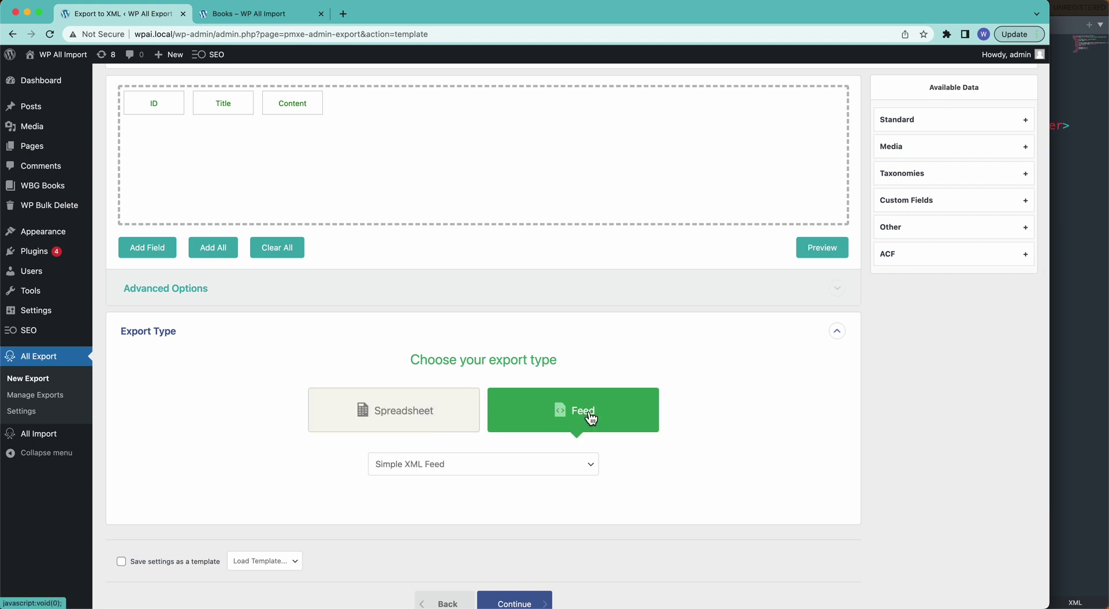
{"action": "left_click", "coordinate": [820, 250]}
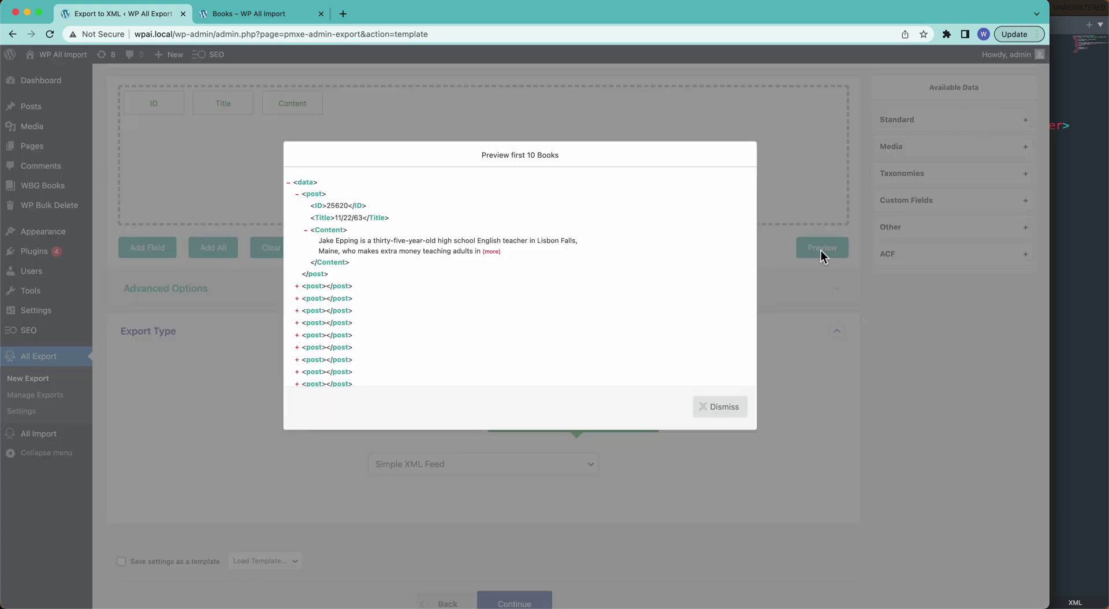
{"action": "left_click", "coordinate": [714, 411]}
{"action": "left_click", "coordinate": [1059, 252]}
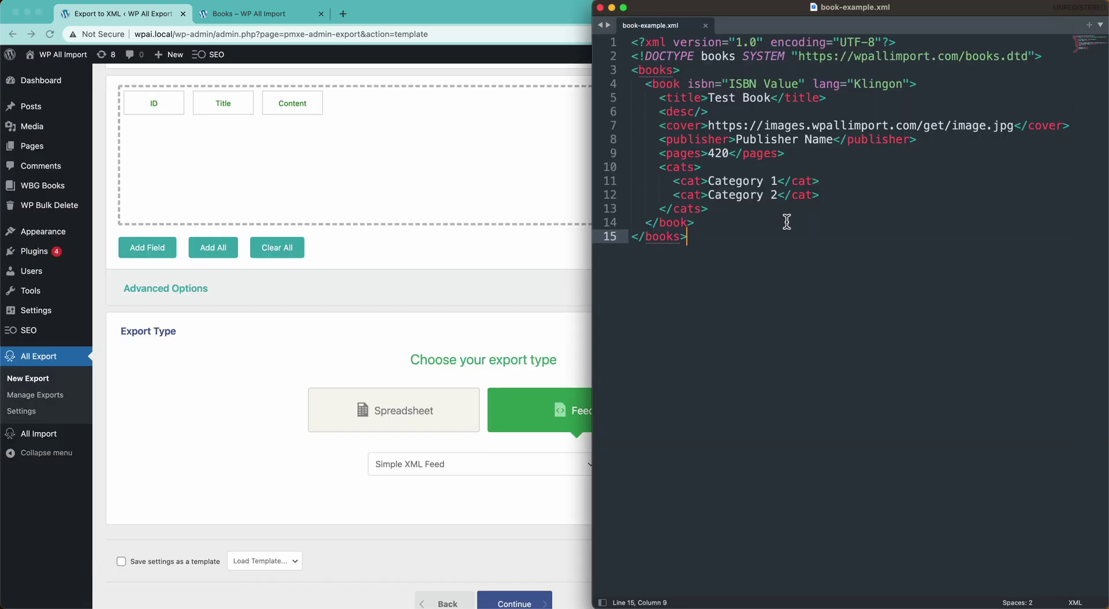
{"action": "left_click", "coordinate": [429, 343]}
{"action": "left_click", "coordinate": [404, 477]}
{"action": "left_click", "coordinate": [405, 487]}
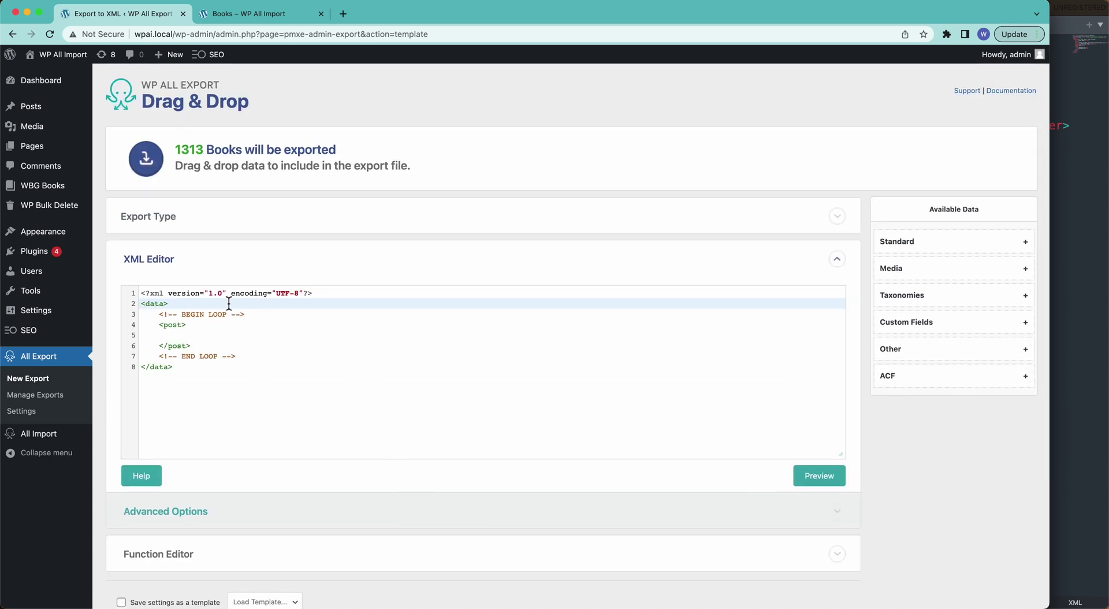
Copy the sample's DOCTYPE line and paste it as line 2 of the XML template
{"action": "left_click", "coordinate": [1084, 183]}
{"action": "left_click", "coordinate": [639, 63]}
{"action": "key", "text": "super+shift+Right"}
{"action": "key", "text": "super+c"}
{"action": "left_click", "coordinate": [316, 288]}
{"action": "key", "text": "Return"}
{"action": "key", "text": "super+v"}
Rename the template's root element from data to books, matching the sample
{"action": "left_click", "coordinate": [312, 317]}
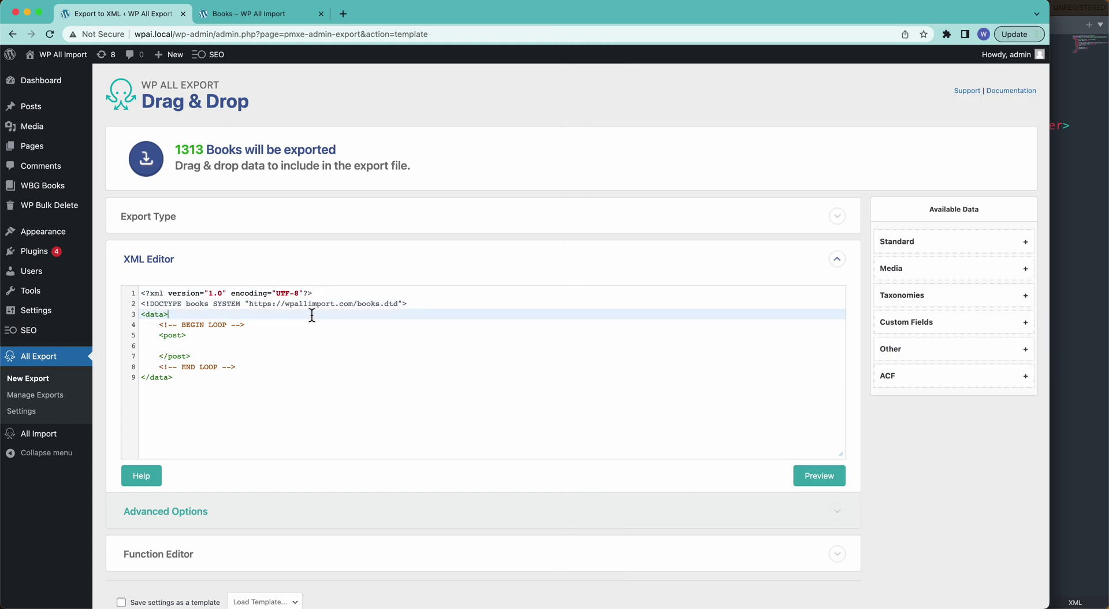
{"action": "left_click", "coordinate": [1068, 136]}
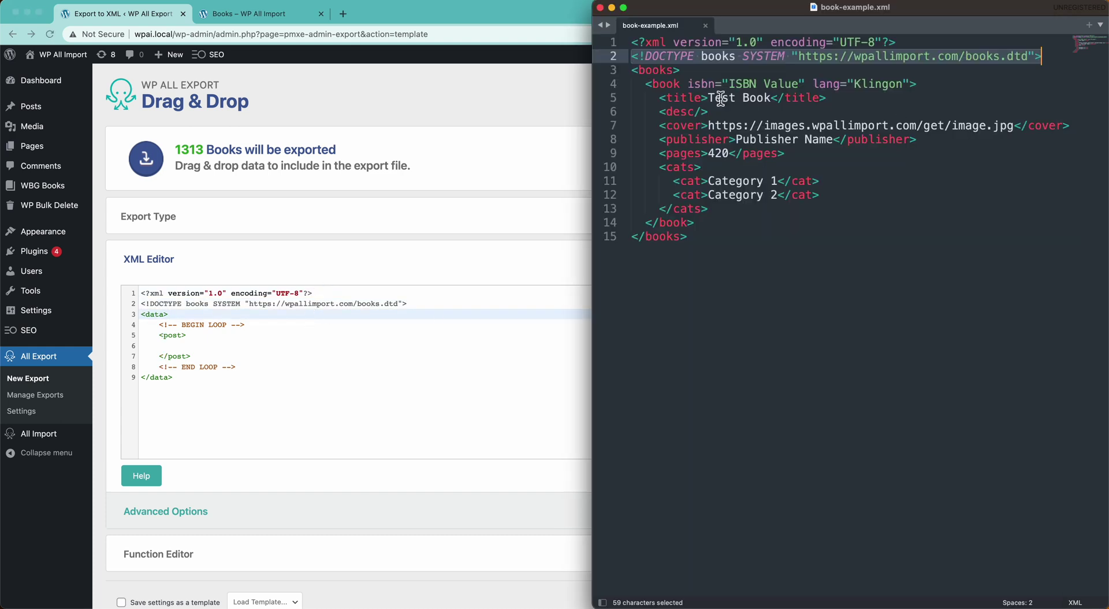
{"action": "left_click", "coordinate": [653, 70]}
{"action": "left_click", "coordinate": [154, 317]}
{"action": "double_click", "coordinate": [155, 315]}
{"action": "type", "text": "books>"}
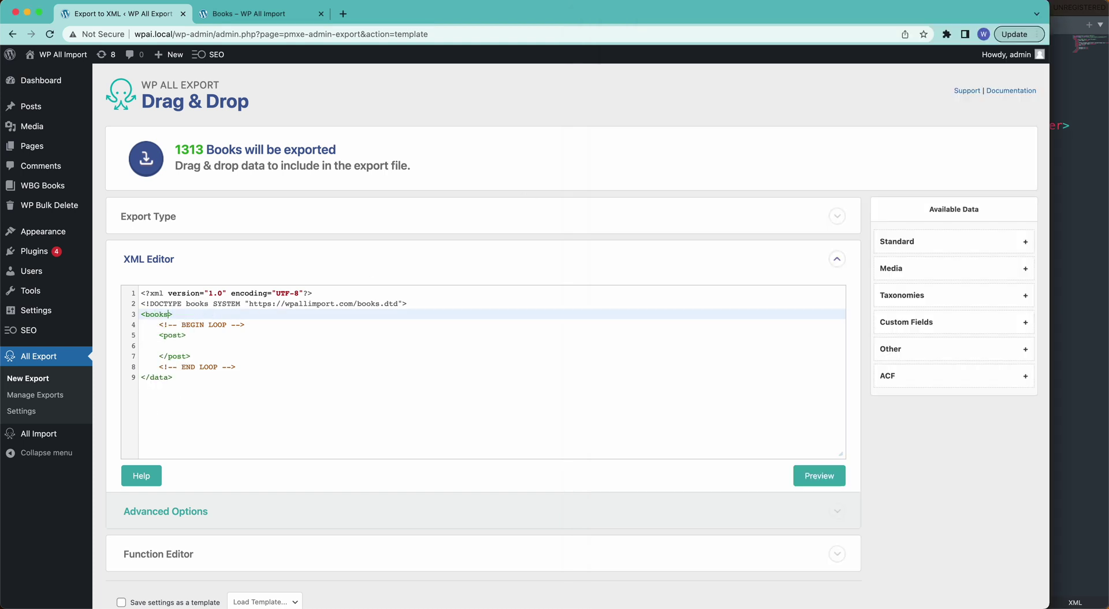
{"action": "double_click", "coordinate": [155, 377]}
{"action": "type", "text": "books>"}
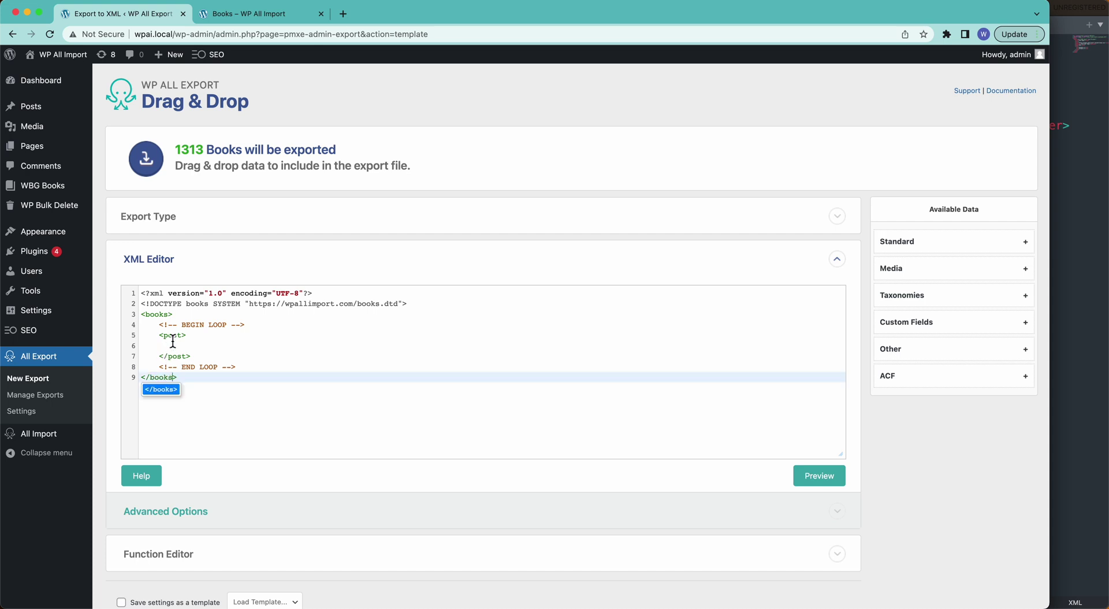
Rename the loop's post element to book in both opening and closing tags
{"action": "double_click", "coordinate": [167, 335]}
{"action": "type", "text": "book"}
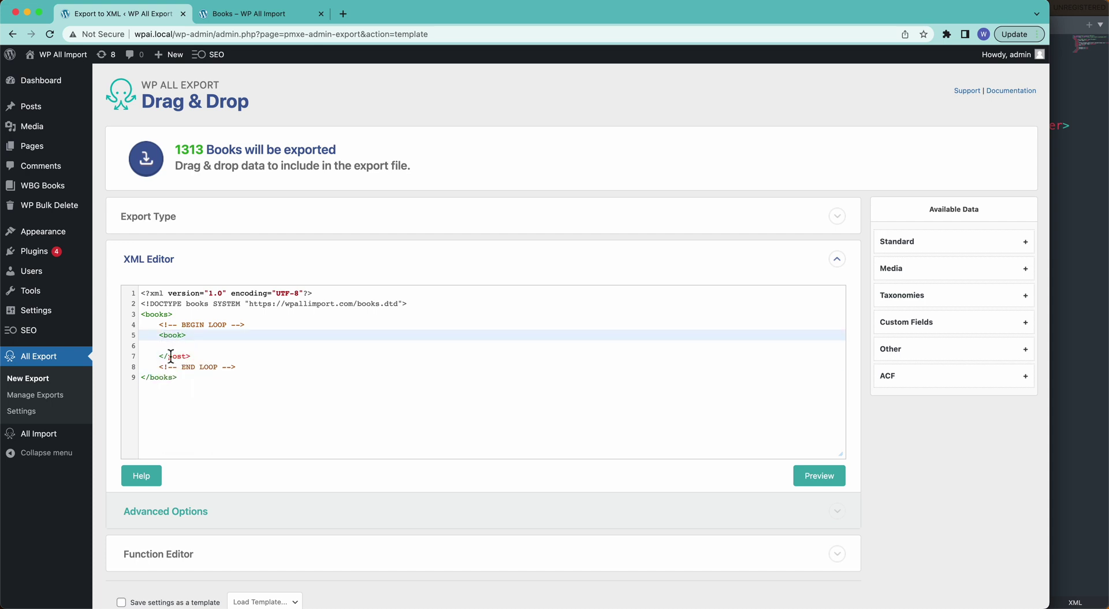
{"action": "double_click", "coordinate": [181, 357]}
{"action": "type", "text": "book"}
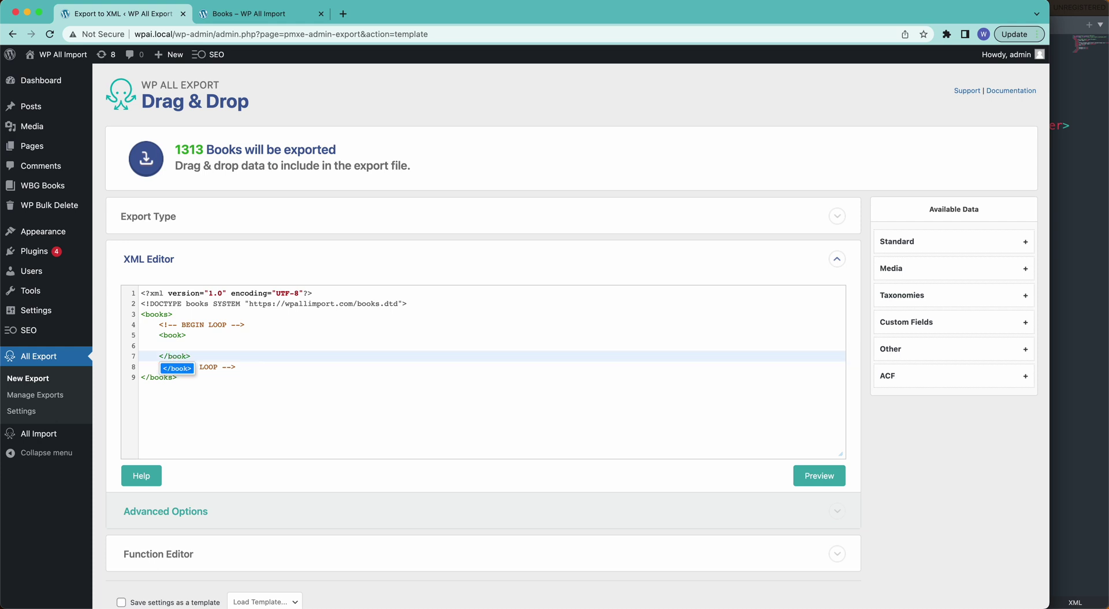
{"action": "left_click", "coordinate": [194, 347]}
{"action": "left_click_drag", "start_coordinate": [160, 326], "coordinate": [257, 330]}
{"action": "left_click", "coordinate": [252, 373]}
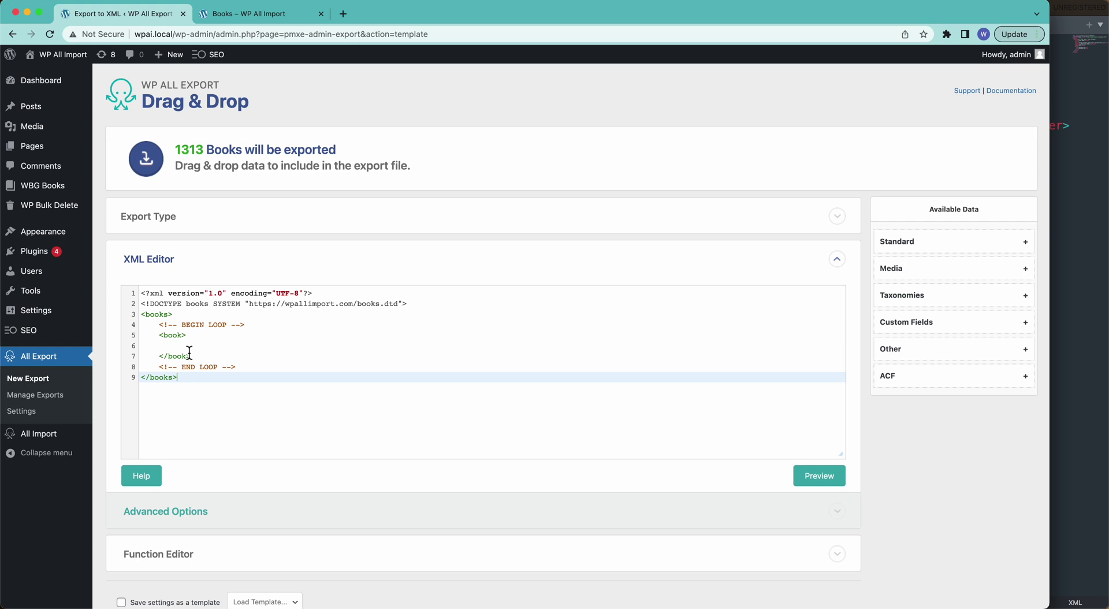
Add the sample's isbn and lang attributes to the book tag, clearing the ISBN Value placeholder
{"action": "left_click", "coordinate": [151, 314]}
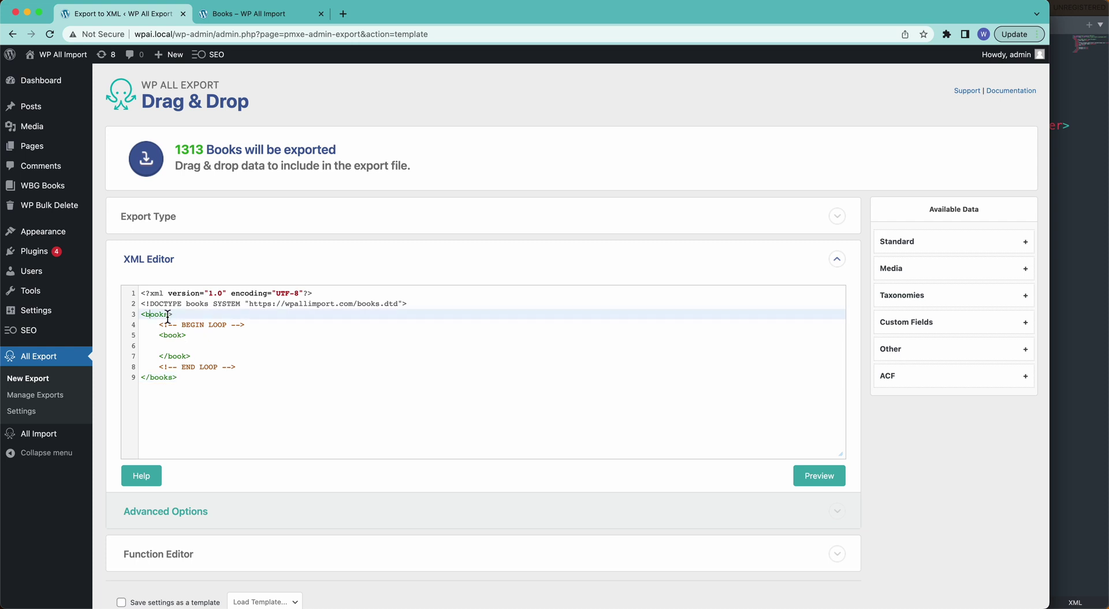
{"action": "left_click", "coordinate": [1071, 182]}
{"action": "left_click_drag", "start_coordinate": [686, 84], "coordinate": [909, 84]}
{"action": "key", "text": "super+c"}
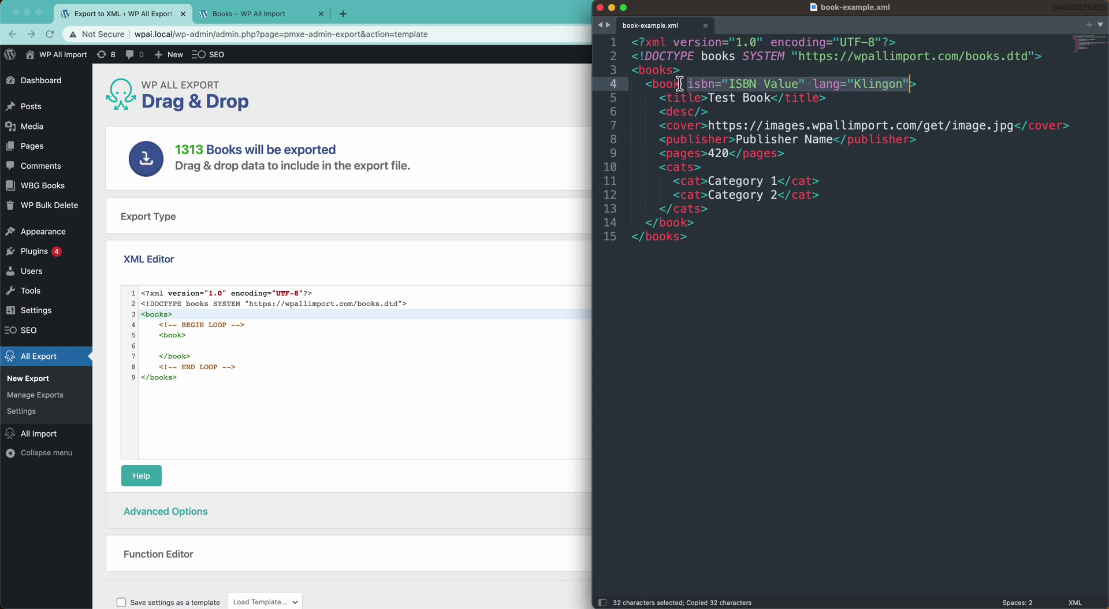
{"action": "left_click", "coordinate": [236, 288]}
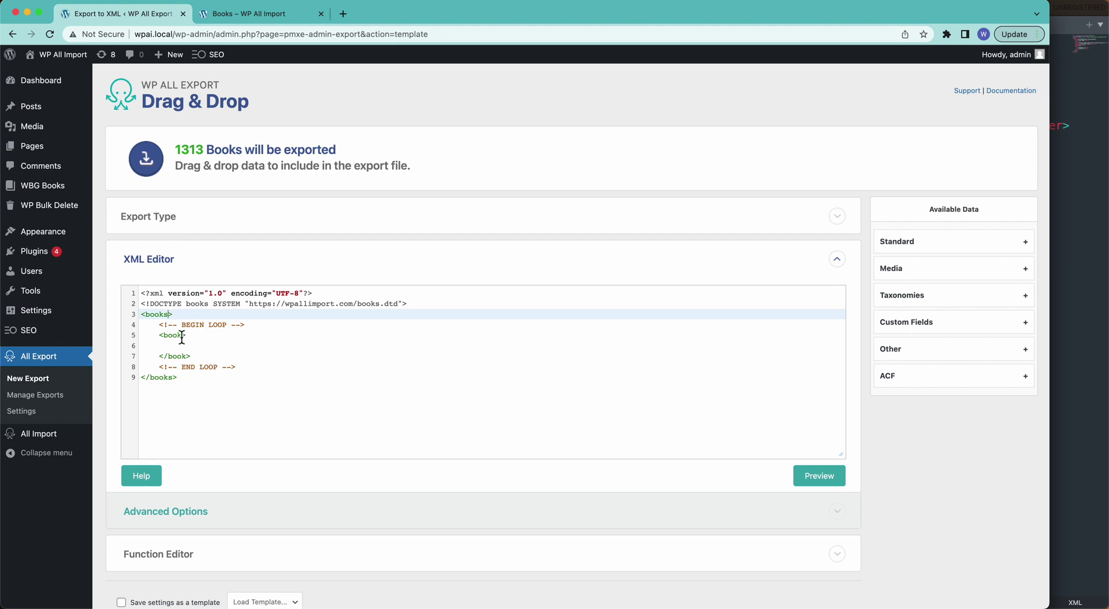
{"action": "left_click", "coordinate": [182, 337]}
{"action": "type", "text": "isbn=\"ISBN Value\" lang=\"Klingon\""}
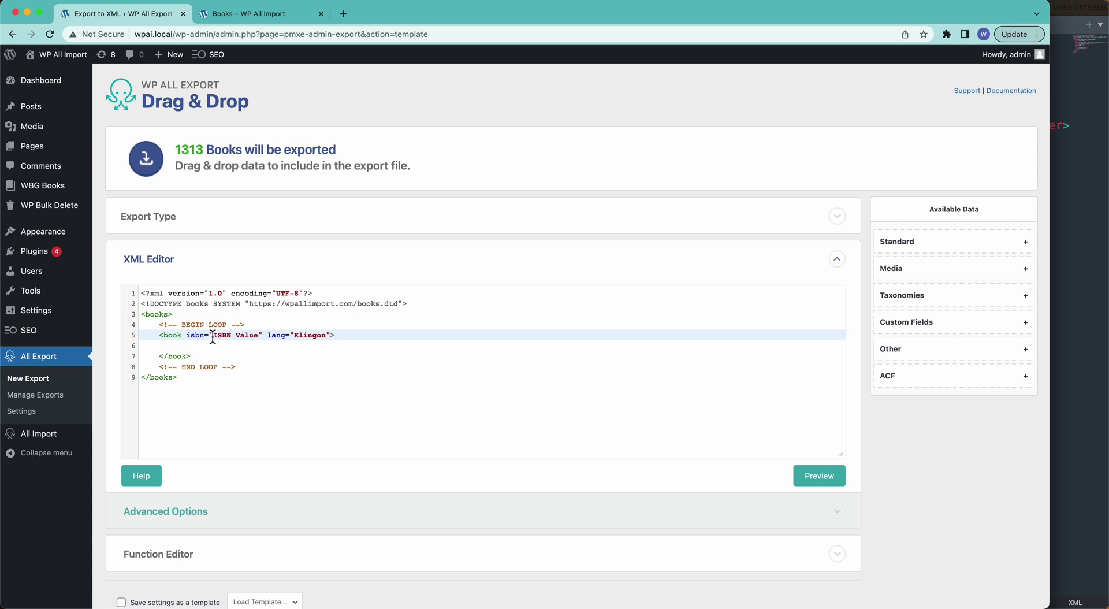
{"action": "left_click", "coordinate": [213, 337]}
{"action": "key", "text": "shift+alt+Right"}
{"action": "key", "text": "shift+alt+Right"}
{"action": "key", "text": "BackSpace"}
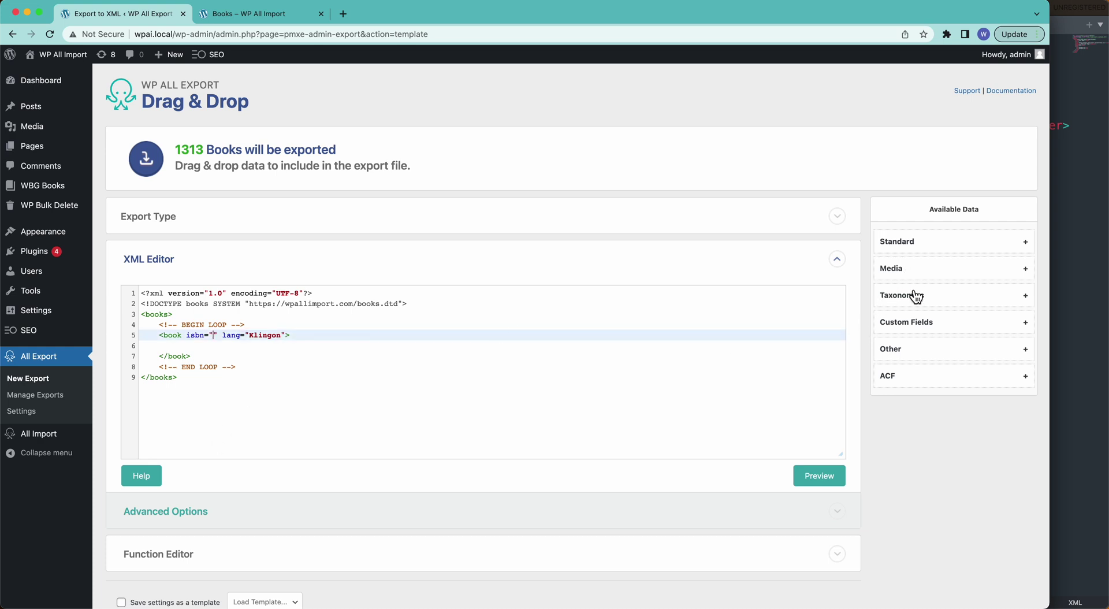
Put the {wbg_isbn} custom field into the isbn attribute and remove its extra line
{"action": "left_click", "coordinate": [923, 330]}
{"action": "scroll", "coordinate": [921, 327], "scroll_direction": "down", "scroll_amount": 3}
{"action": "scroll", "coordinate": [921, 327], "scroll_direction": "down", "scroll_amount": 2}
{"action": "scroll", "coordinate": [919, 325], "scroll_direction": "down", "scroll_amount": 1}
{"action": "scroll", "coordinate": [919, 325], "scroll_direction": "down", "scroll_amount": 1}
{"action": "scroll", "coordinate": [919, 325], "scroll_direction": "up", "scroll_amount": 3}
{"action": "scroll", "coordinate": [919, 325], "scroll_direction": "up", "scroll_amount": 1}
{"action": "scroll", "coordinate": [919, 325], "scroll_direction": "down", "scroll_amount": 1}
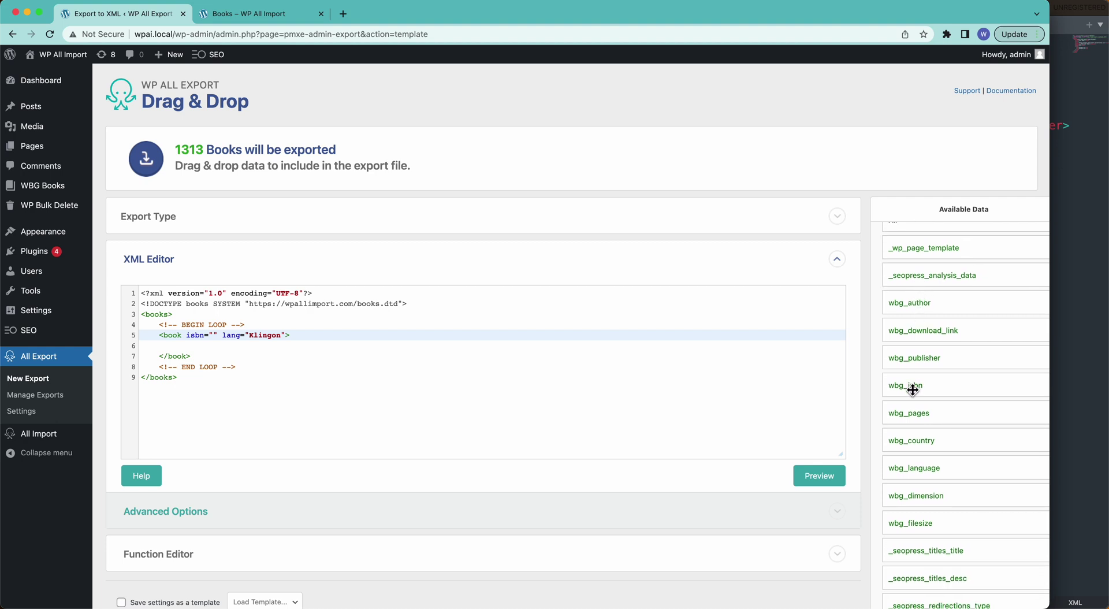
{"action": "left_click_drag", "start_coordinate": [913, 389], "coordinate": [439, 352]}
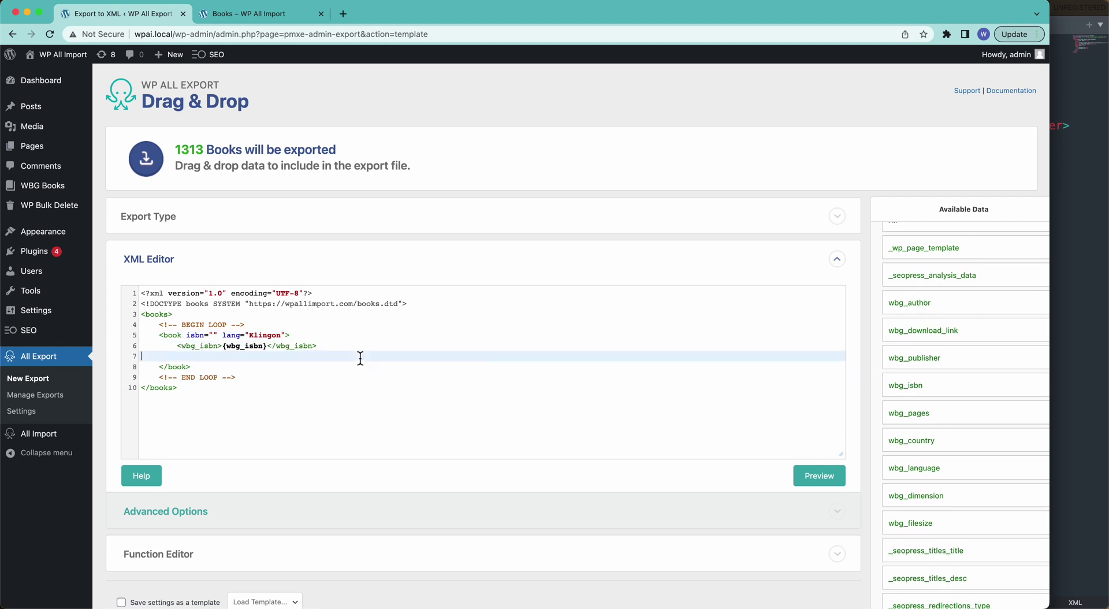
{"action": "double_click", "coordinate": [228, 347]}
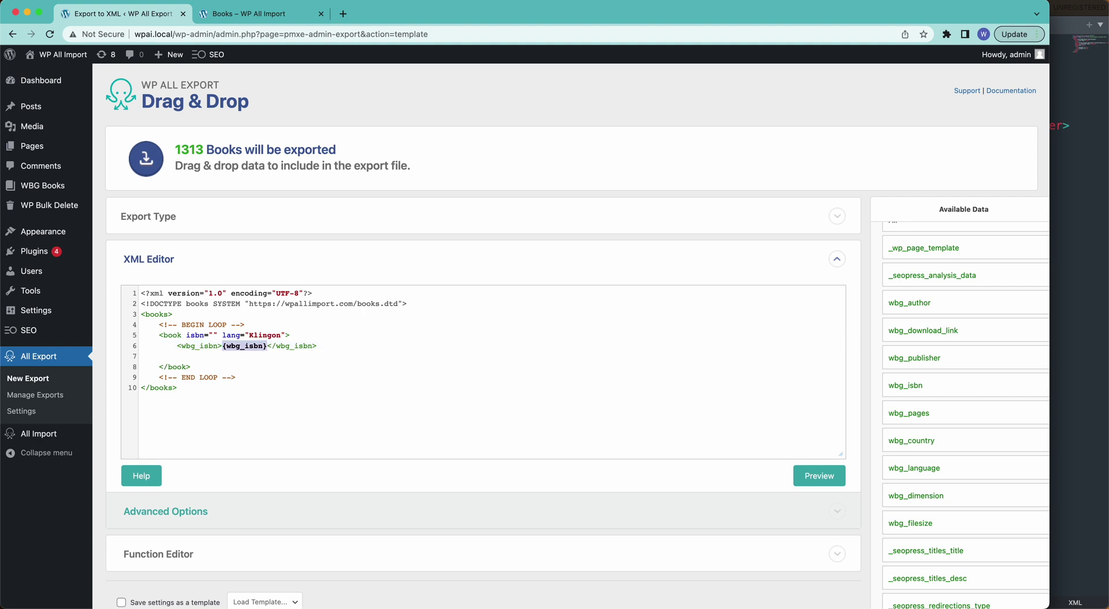
{"action": "left_click", "coordinate": [213, 335]}
{"action": "key", "text": "ctrl+v"}
{"action": "left_click", "coordinate": [357, 350]}
{"action": "key", "text": "shift+Home"}
{"action": "key", "text": "BackSpace"}
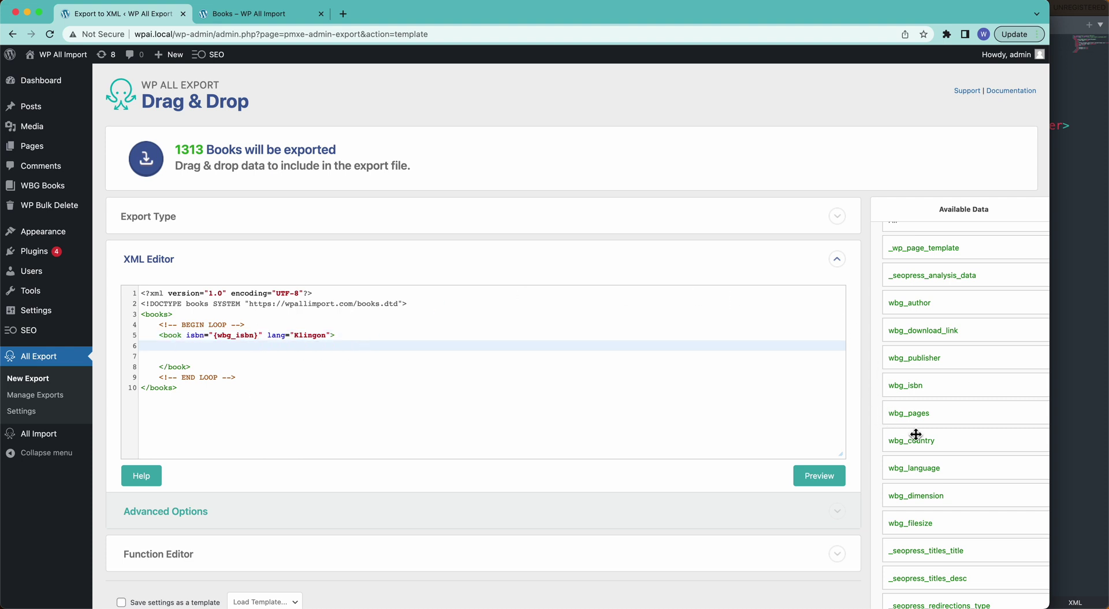
Replace Klingon in lang with {wbg_language}, remove its extra line, and preview 10 books
{"action": "mouse_move", "coordinate": [921, 468]}
{"action": "left_mouse_down"}
{"action": "mouse_move", "coordinate": [416, 330]}
{"action": "mouse_move", "coordinate": [418, 369]}
{"action": "left_mouse_up"}
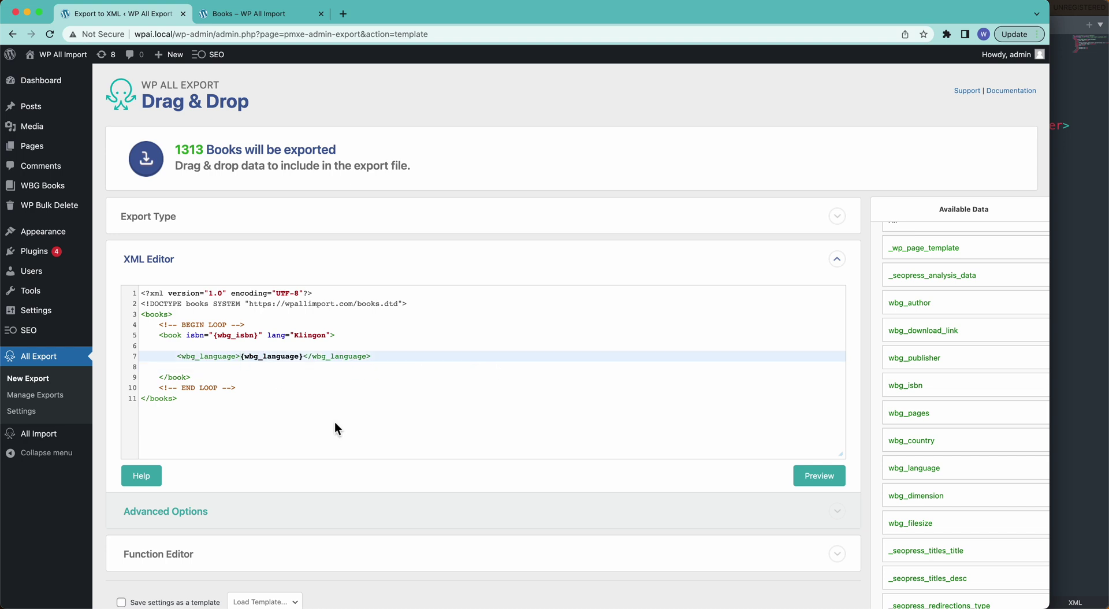
{"action": "left_click_drag", "start_coordinate": [241, 355], "coordinate": [300, 356]}
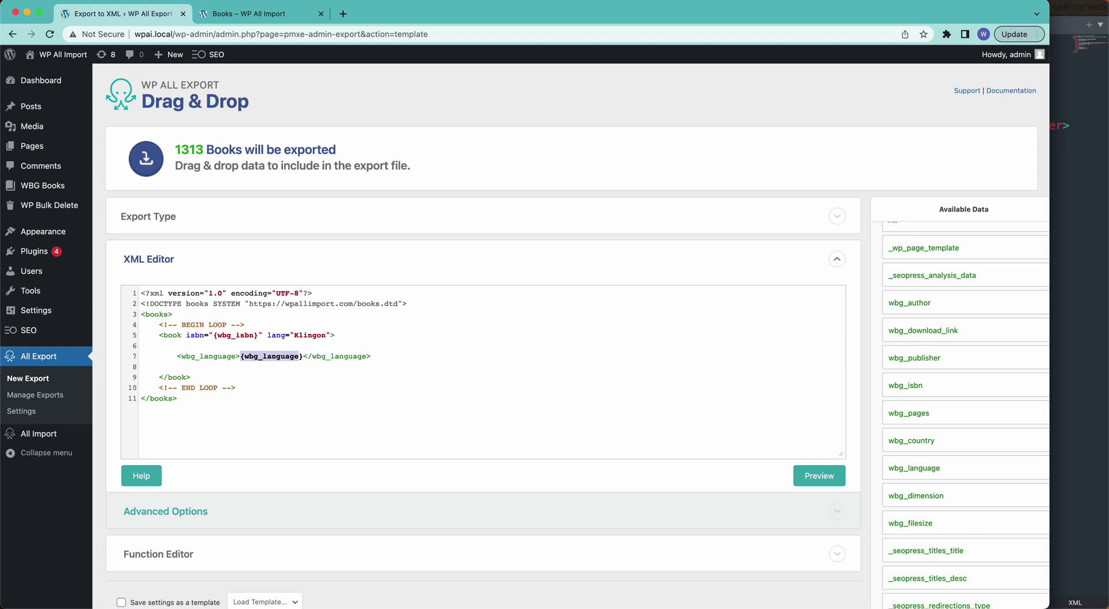
{"action": "double_click", "coordinate": [323, 335]}
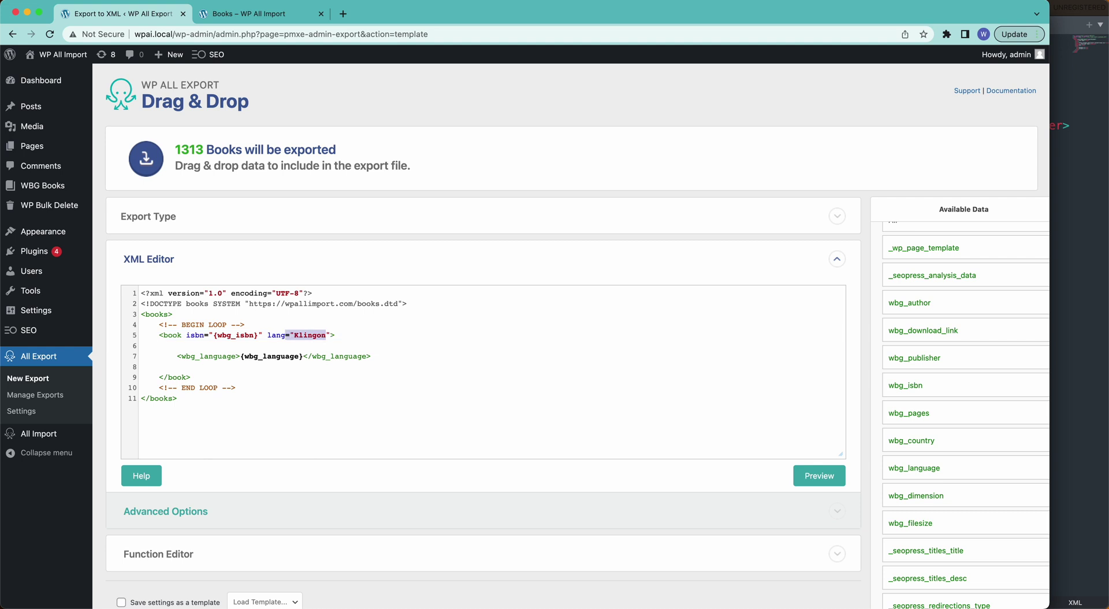
{"action": "key", "text": "ctrl+v"}
{"action": "left_click", "coordinate": [392, 357]}
{"action": "key", "text": "super+BackSpace"}
{"action": "key", "text": "BackSpace"}
{"action": "key", "text": "BackSpace"}
{"action": "left_click", "coordinate": [822, 477]}
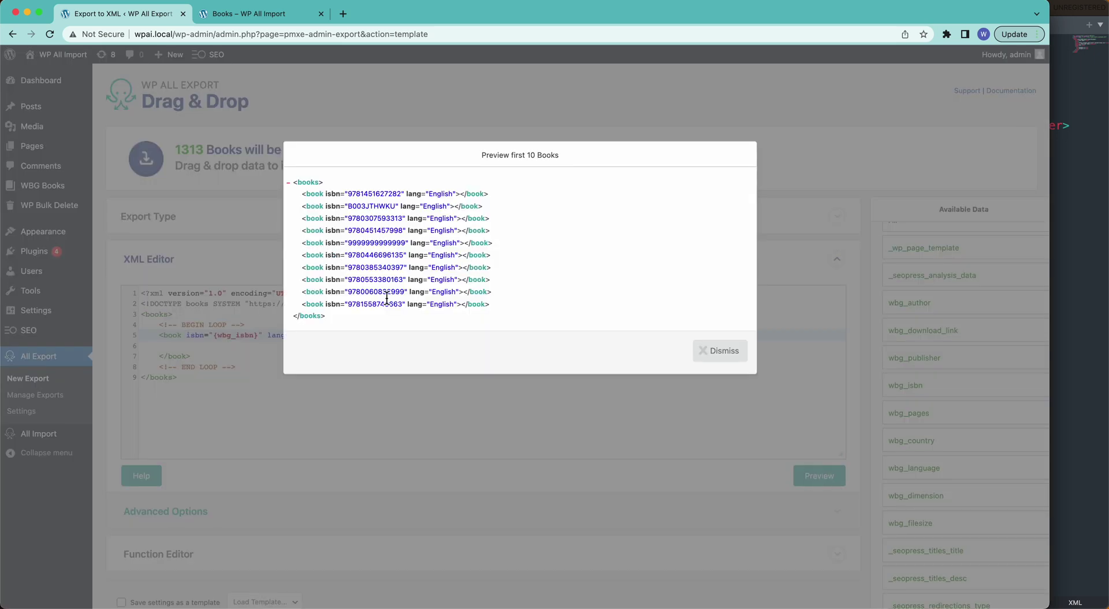
Paste the sample's title, cover, publisher, pages and category elements (lines 5–13) inside the book element
{"action": "left_click", "coordinate": [738, 352]}
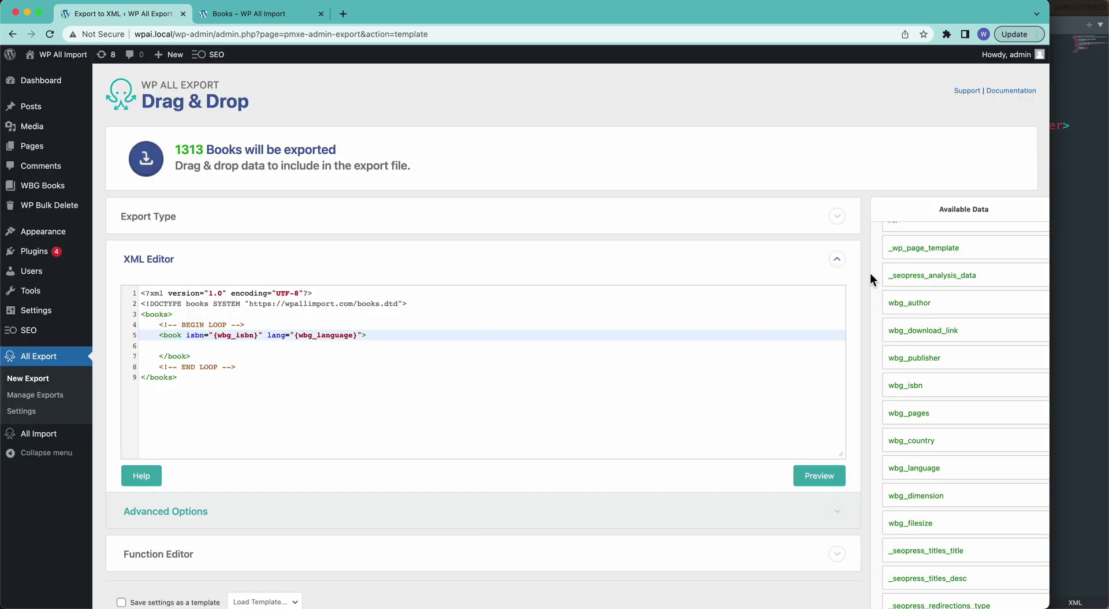
{"action": "left_click", "coordinate": [1070, 213]}
{"action": "left_click", "coordinate": [745, 105]}
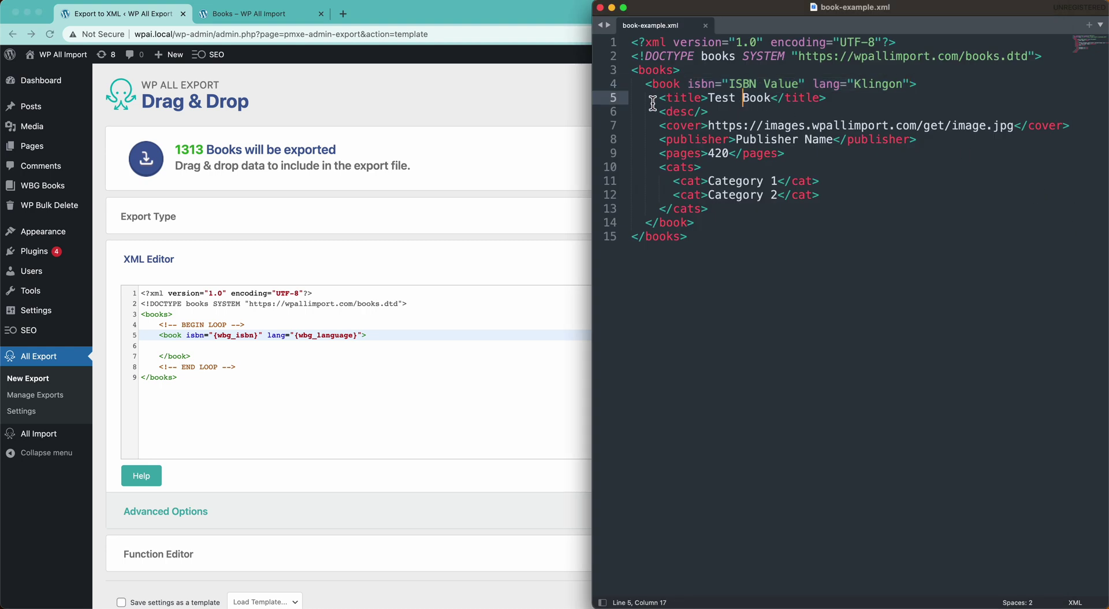
{"action": "left_click_drag", "start_coordinate": [633, 101], "coordinate": [716, 207]}
{"action": "key", "text": "cmd+c"}
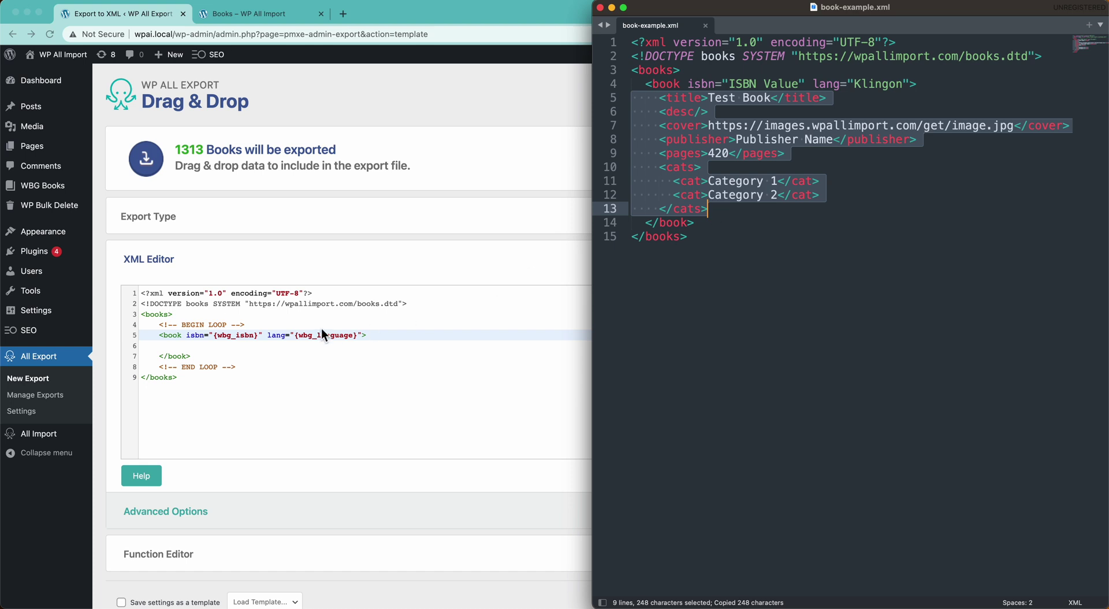
{"action": "left_click", "coordinate": [324, 335]}
{"action": "left_click", "coordinate": [172, 346]}
{"action": "key", "text": "cmd+v"}
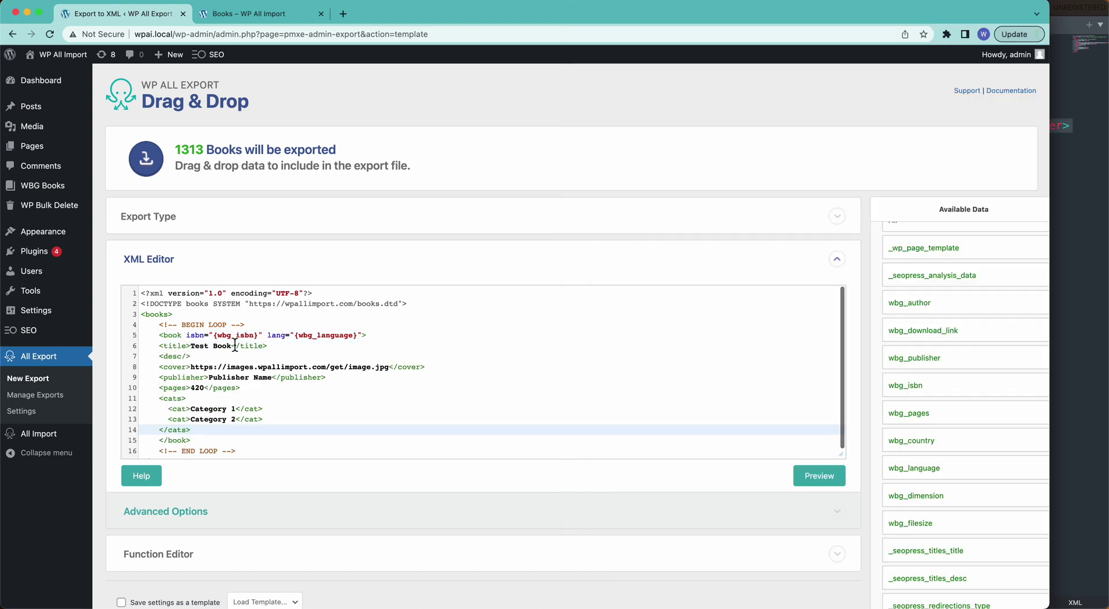
Replace 'Test Book' in the title element with the standard {Title} field
{"action": "scroll", "coordinate": [934, 287], "scroll_direction": "up", "scroll_amount": 3}
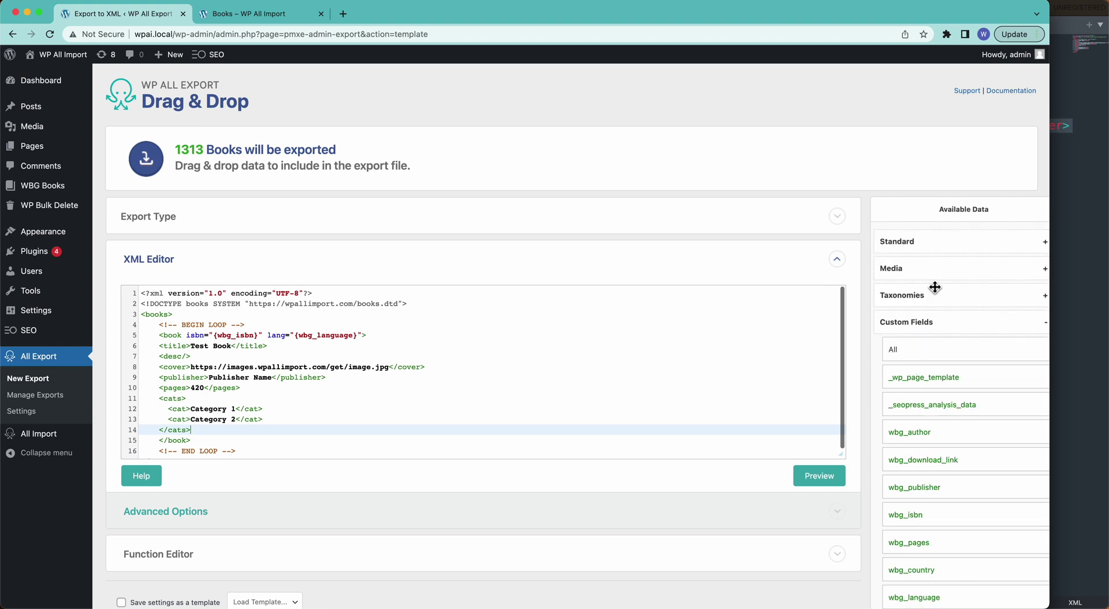
{"action": "left_click", "coordinate": [911, 243]}
{"action": "left_click_drag", "start_coordinate": [910, 330], "coordinate": [440, 376]}
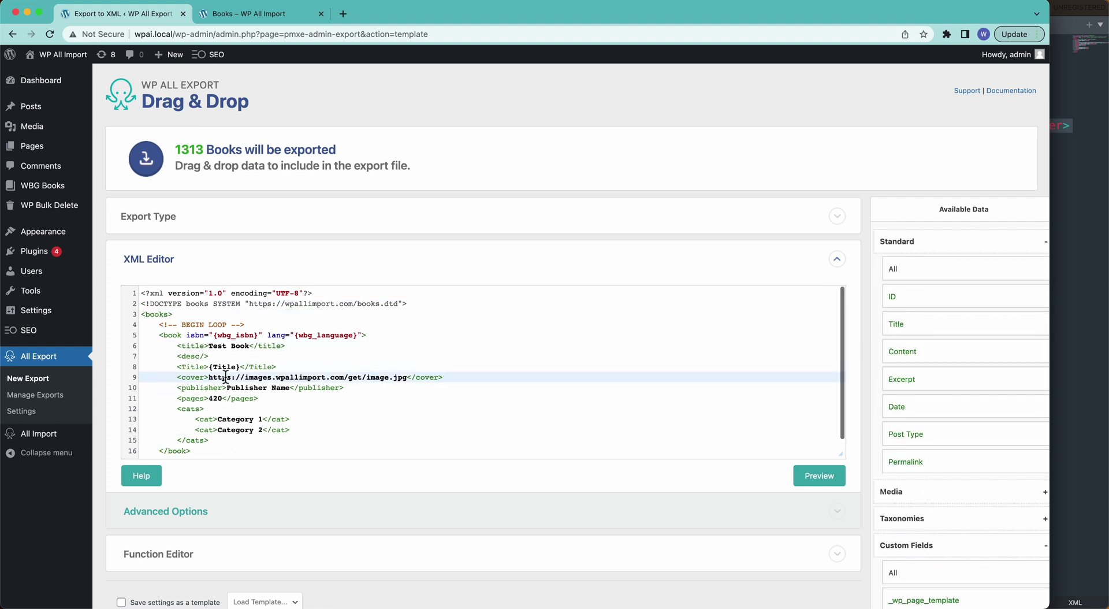
{"action": "left_click", "coordinate": [210, 368]}
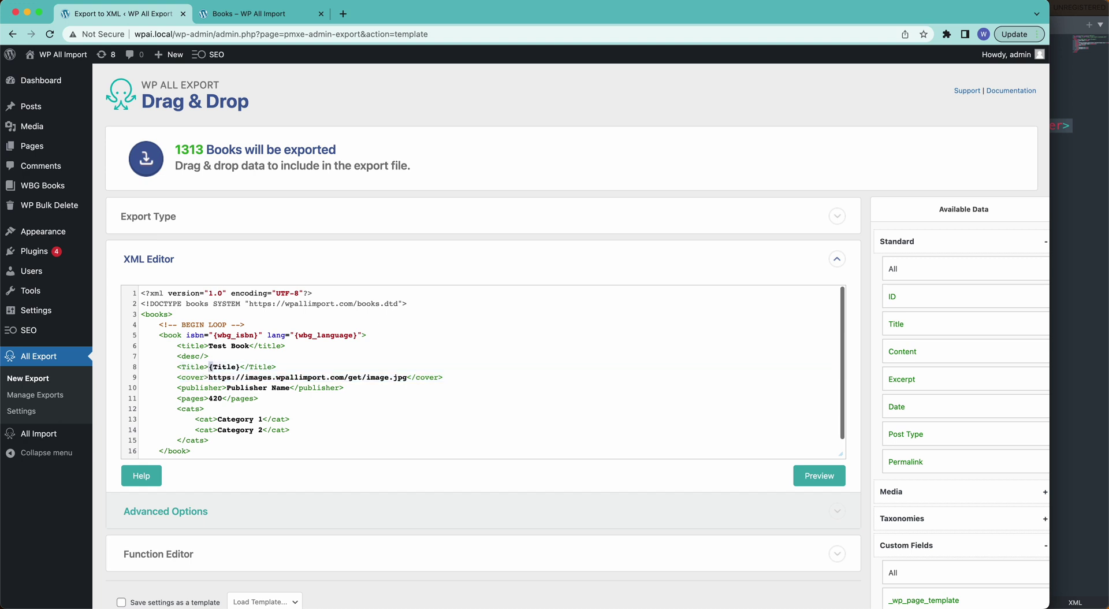
{"action": "left_click_drag", "start_coordinate": [209, 368], "coordinate": [236, 368]}
{"action": "key", "text": "End"}
{"action": "key", "text": "shift+Home"}
{"action": "key", "text": "BackSpace"}
{"action": "key", "text": "BackSpace"}
{"action": "key", "text": "BackSpace"}
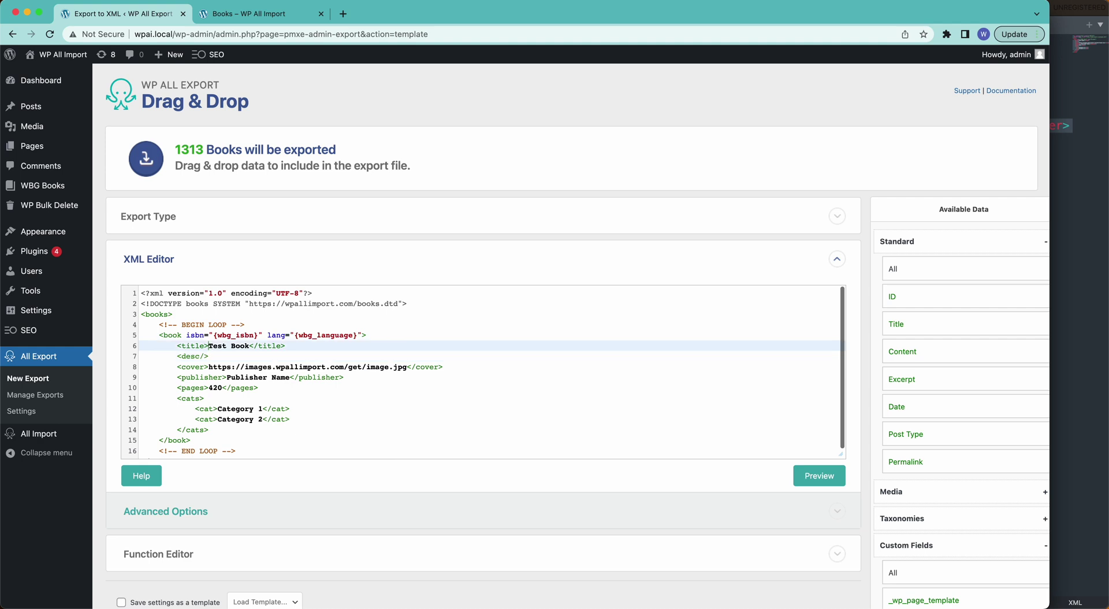
{"action": "left_click_drag", "start_coordinate": [208, 345], "coordinate": [249, 346]}
{"action": "key", "text": "Down"}
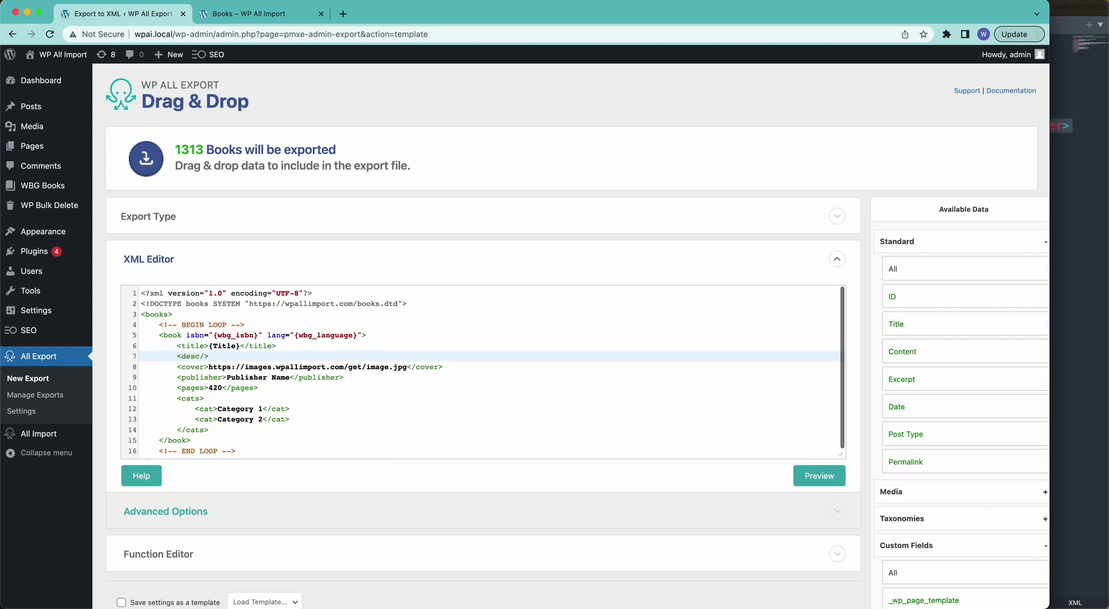
Change <desc/> to <desc></desc> and place the {Content} field inside it
{"action": "key", "text": "BackSpace"}
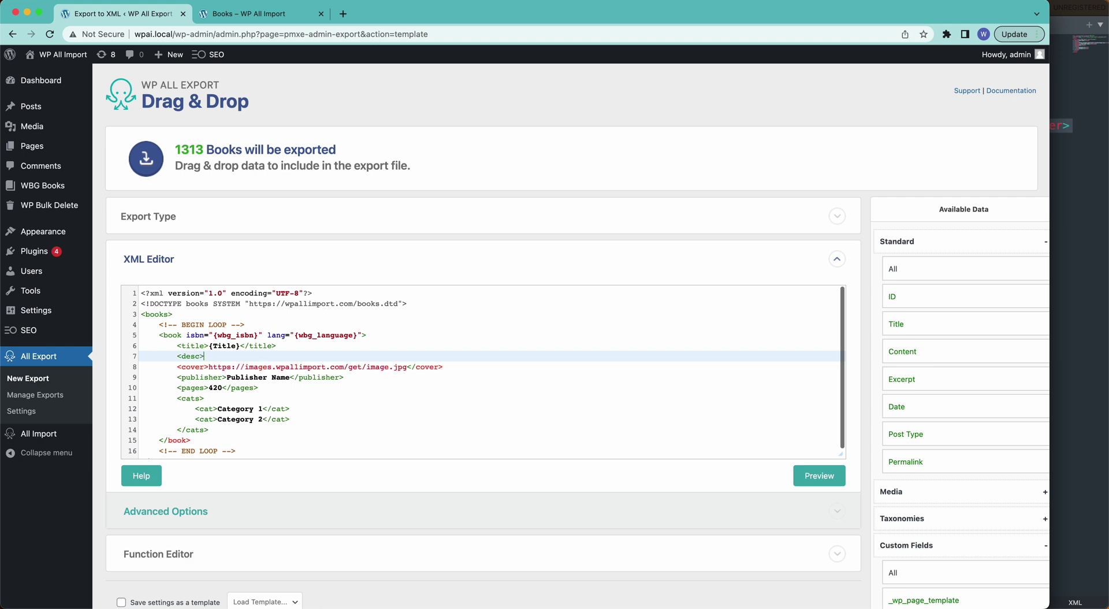
{"action": "type", "text": "</desc?"}
{"action": "key", "text": "BackSpace"}
{"action": "type", "text": ">"}
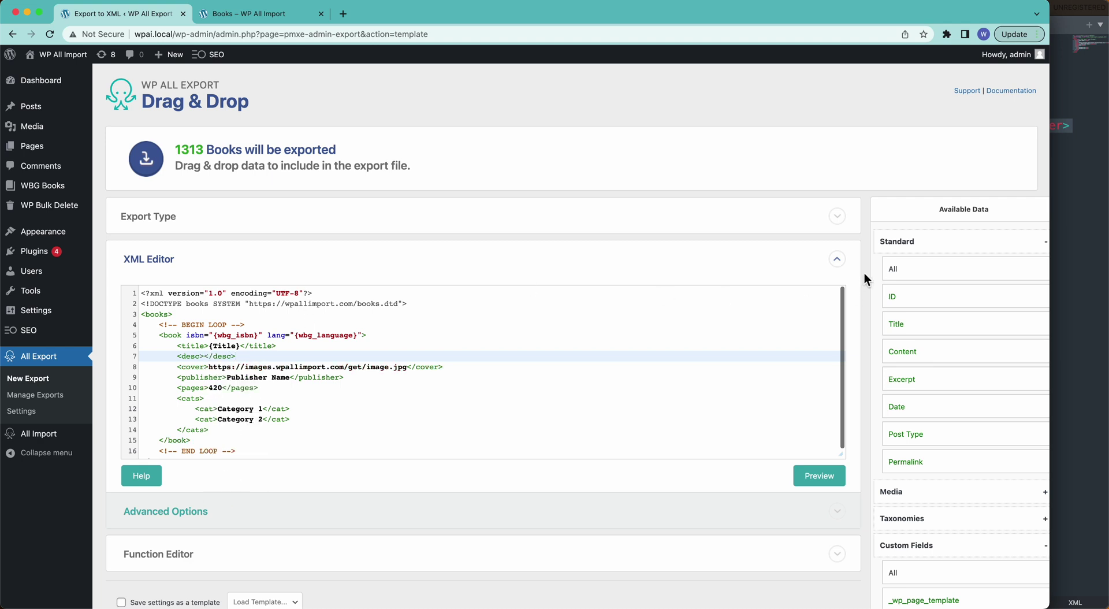
{"action": "left_click_drag", "start_coordinate": [909, 344], "coordinate": [558, 376]}
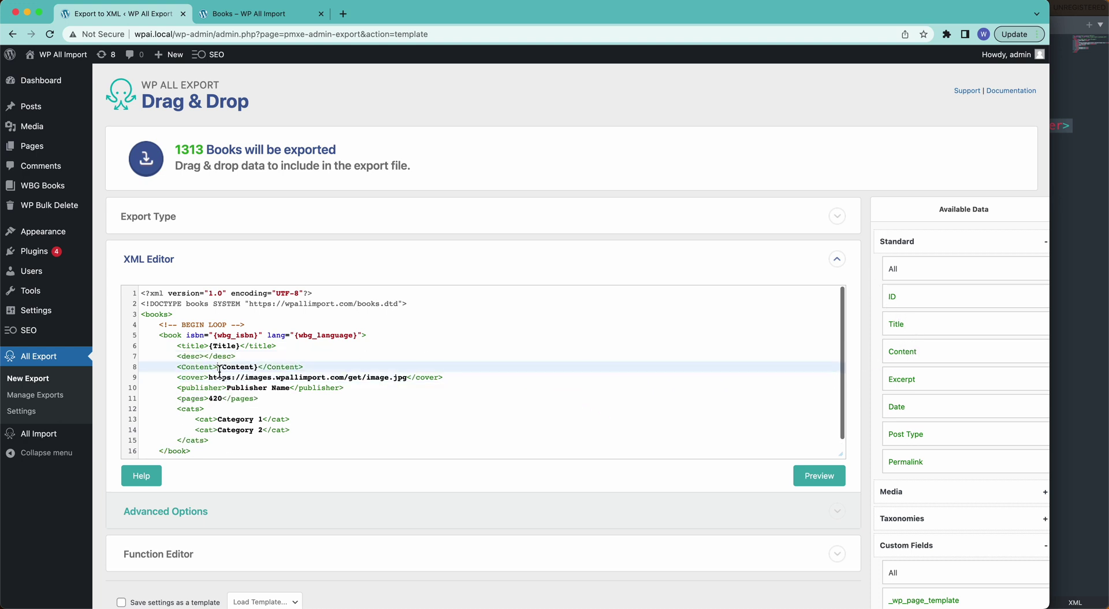
{"action": "mouse_move", "coordinate": [223, 367]}
{"action": "left_mouse_down"}
{"action": "mouse_move", "coordinate": [250, 366]}
{"action": "mouse_move", "coordinate": [212, 356]}
{"action": "left_mouse_up"}
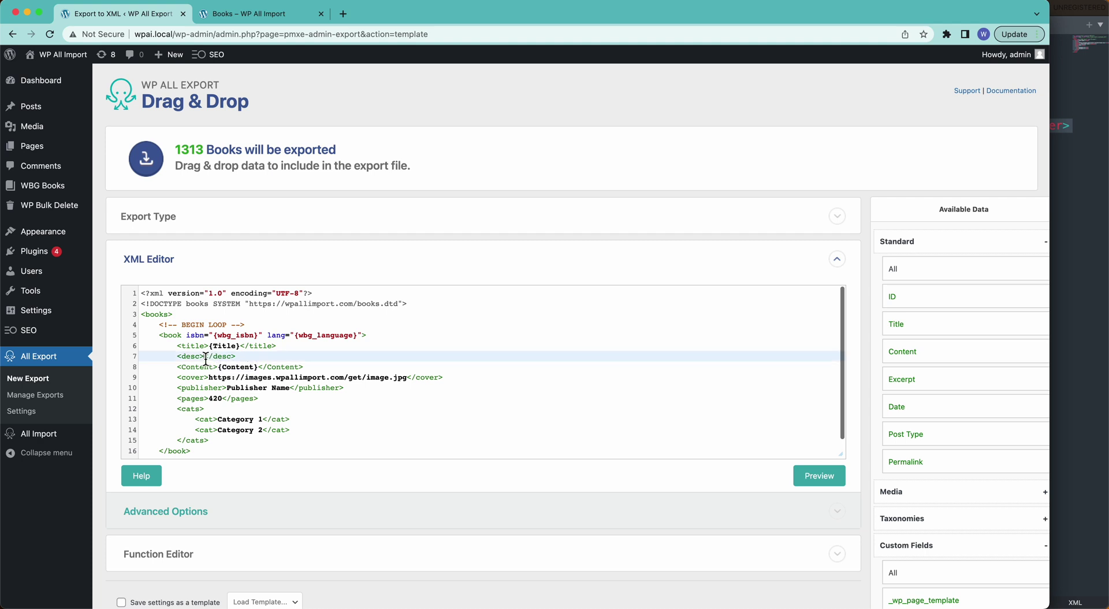
{"action": "triple_click", "coordinate": [317, 367]}
{"action": "key", "text": "BackSpace"}
{"action": "key", "text": "BackSpace"}
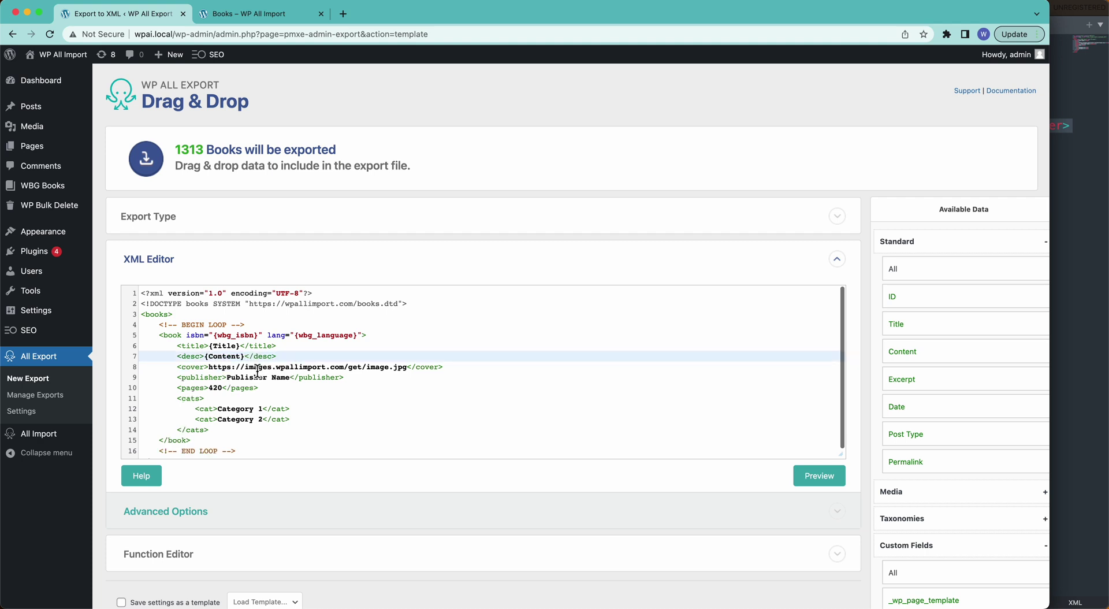
Add the Image URL field from the media/image fields into the template
{"action": "mouse_move", "coordinate": [252, 367]}
{"action": "left_mouse_down"}
{"action": "mouse_move", "coordinate": [361, 367]}
{"action": "mouse_move", "coordinate": [209, 371]}
{"action": "mouse_move", "coordinate": [375, 374]}
{"action": "left_mouse_up"}
{"action": "left_click", "coordinate": [361, 368]}
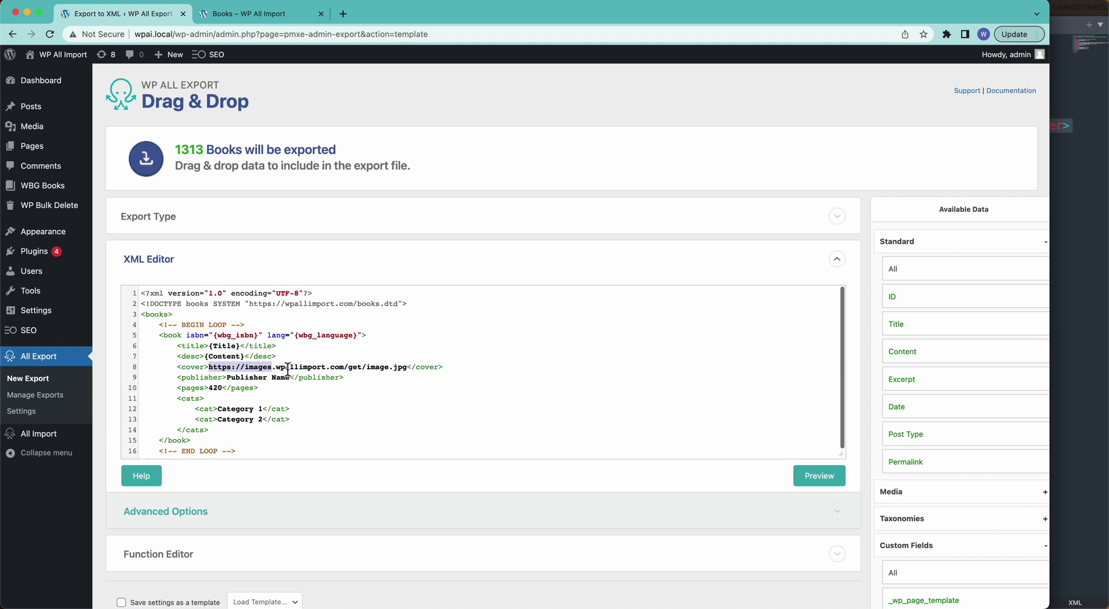
{"action": "left_click", "coordinate": [375, 375]}
{"action": "scroll", "coordinate": [924, 433], "scroll_direction": "down", "scroll_amount": 2}
{"action": "scroll", "coordinate": [918, 427], "scroll_direction": "down", "scroll_amount": 1}
{"action": "left_click", "coordinate": [918, 428]}
{"action": "scroll", "coordinate": [918, 427], "scroll_direction": "down", "scroll_amount": 1}
{"action": "left_click", "coordinate": [918, 427]}
{"action": "scroll", "coordinate": [919, 427], "scroll_direction": "down", "scroll_amount": 2}
{"action": "scroll", "coordinate": [918, 428], "scroll_direction": "down", "scroll_amount": 3}
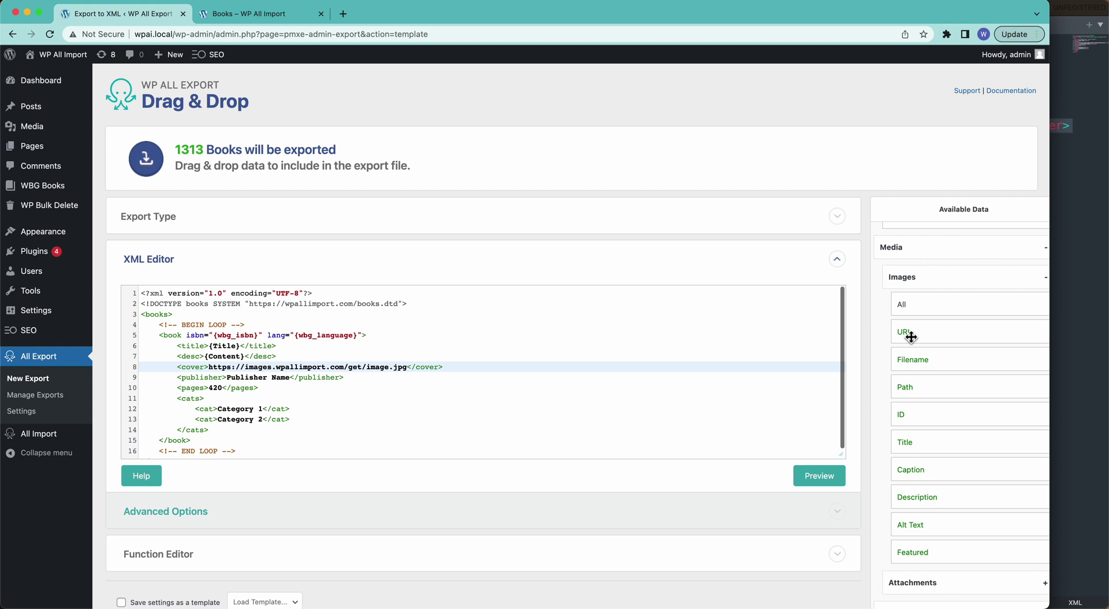
{"action": "left_click_drag", "start_coordinate": [910, 337], "coordinate": [690, 395]}
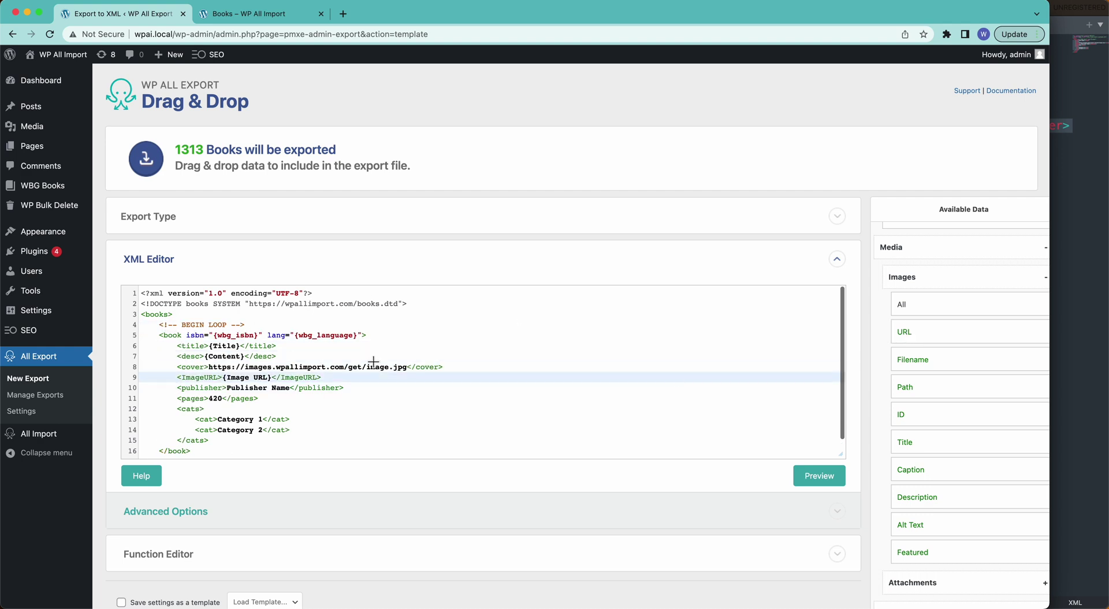
Replace the sample cover URL with {Image URL} and delete the leftover ImageURL line
{"action": "left_click_drag", "start_coordinate": [222, 377], "coordinate": [270, 377]}
{"action": "key", "text": "super+c"}
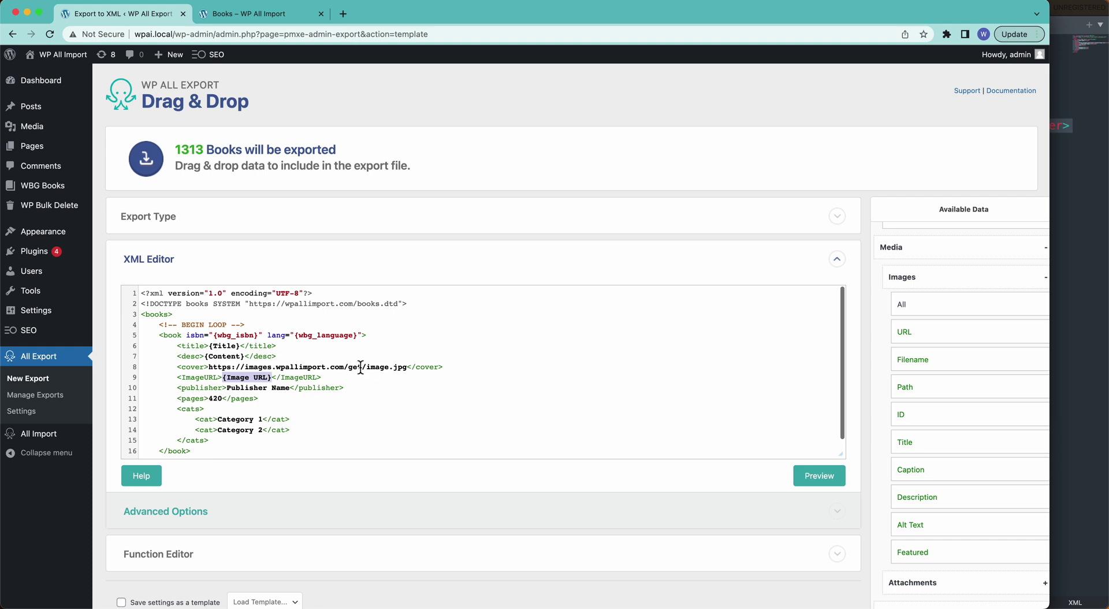
{"action": "double_click", "coordinate": [218, 368]}
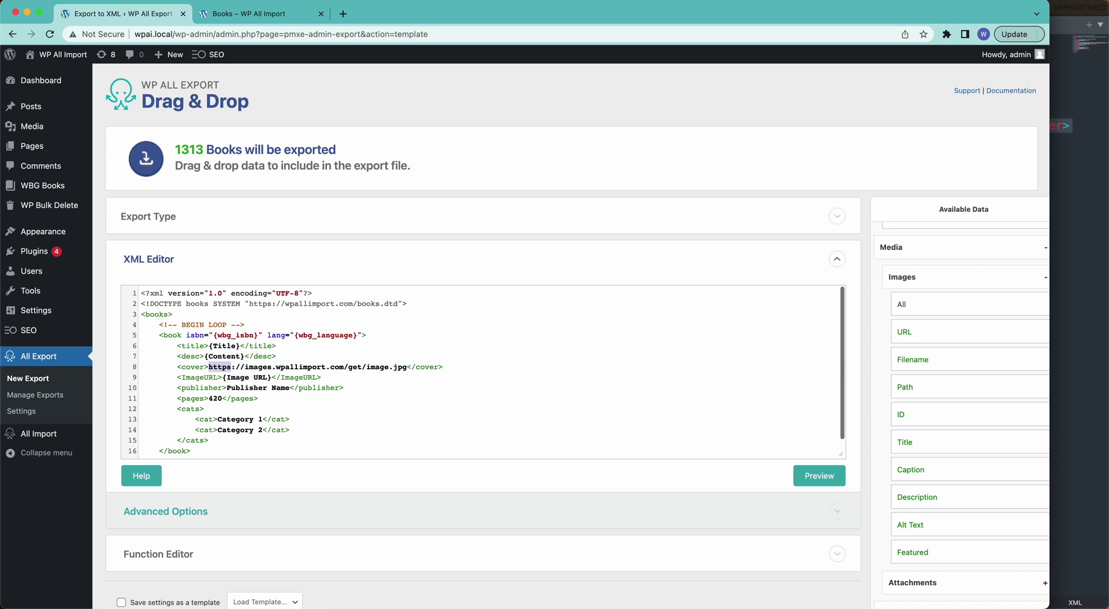
{"action": "left_click_drag", "start_coordinate": [231, 367], "coordinate": [407, 367]}
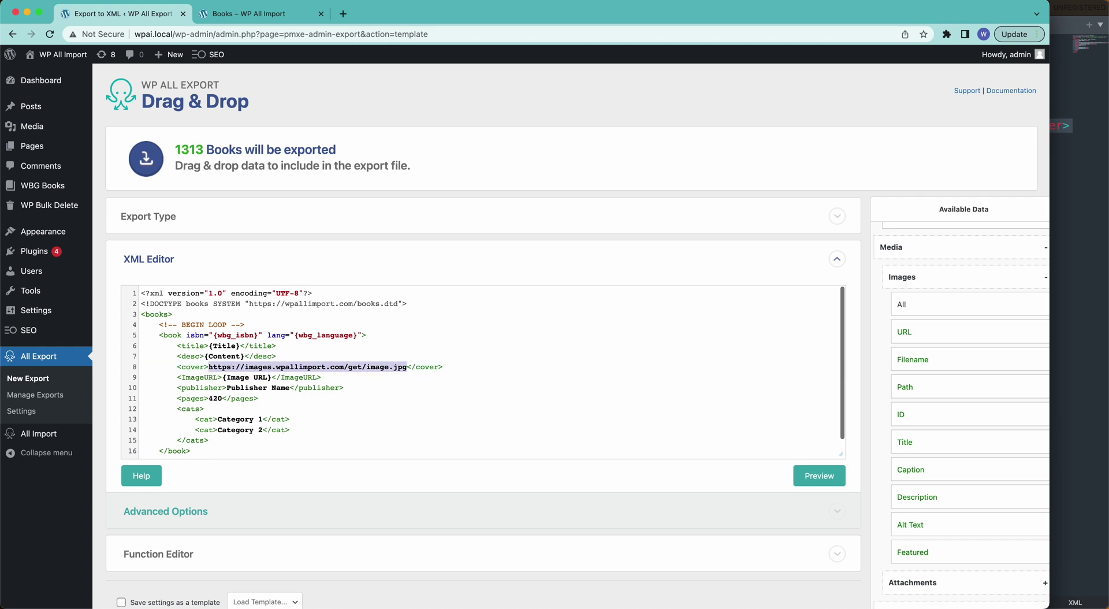
{"action": "key", "text": "super+v"}
{"action": "left_click", "coordinate": [348, 379]}
{"action": "key", "text": "super+BackSpace"}
{"action": "key", "text": "BackSpace"}
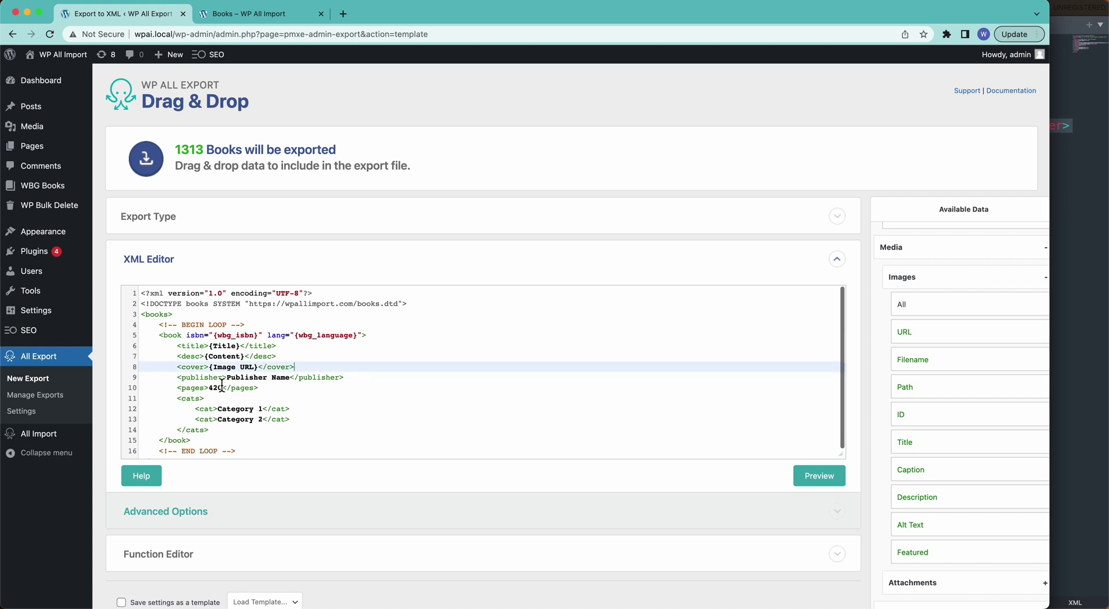
Replace Publisher Name in the publisher element with the {wbg_publisher} custom field
{"action": "scroll", "coordinate": [951, 470], "scroll_direction": "down", "scroll_amount": 1}
{"action": "scroll", "coordinate": [952, 470], "scroll_direction": "down", "scroll_amount": 7}
{"action": "scroll", "coordinate": [952, 470], "scroll_direction": "down", "scroll_amount": 2}
{"action": "left_click_drag", "start_coordinate": [924, 432], "coordinate": [624, 398]}
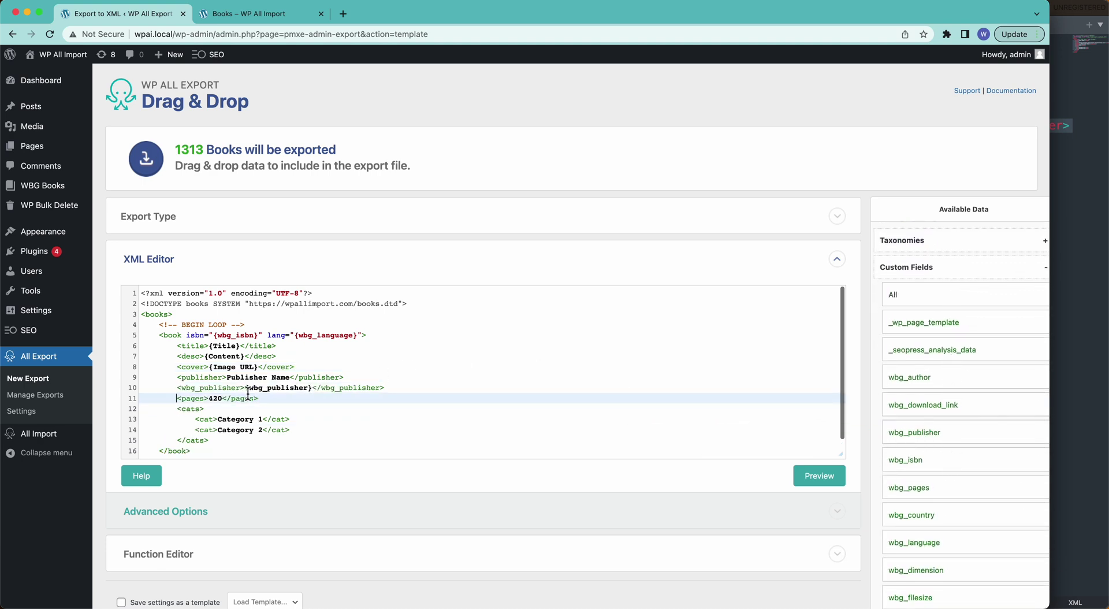
{"action": "left_click_drag", "start_coordinate": [245, 387], "coordinate": [320, 387]}
{"action": "key", "text": "ctrl+c"}
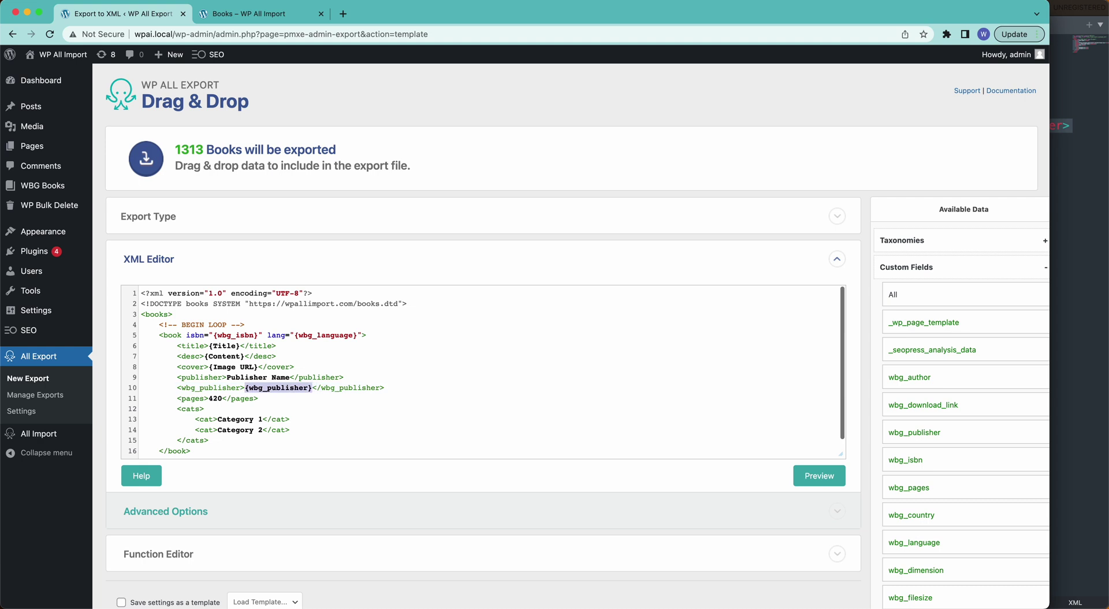
{"action": "key", "text": "Home"}
{"action": "key", "text": "shift+End"}
{"action": "key", "text": "BackSpace"}
{"action": "key", "text": "BackSpace"}
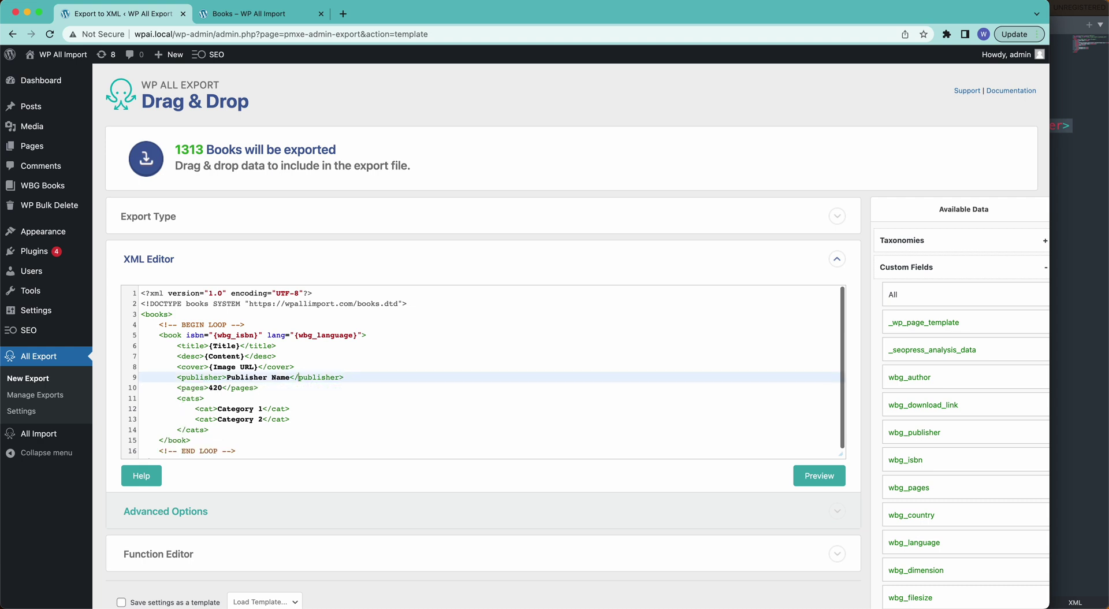
{"action": "key", "text": "ctrl+v"}
Replace the 420 pages value with the {wbg_pages} custom field, removing its extra line
{"action": "left_click_drag", "start_coordinate": [966, 495], "coordinate": [625, 411]}
{"action": "mouse_move", "coordinate": [228, 398]}
{"action": "left_mouse_down"}
{"action": "mouse_move", "coordinate": [285, 398]}
{"action": "mouse_move", "coordinate": [215, 387]}
{"action": "left_mouse_up"}
{"action": "type", "text": "{wbg_pages}"}
{"action": "triple_click", "coordinate": [349, 399]}
{"action": "key", "text": "BackSpace"}
{"action": "key", "text": "BackSpace"}
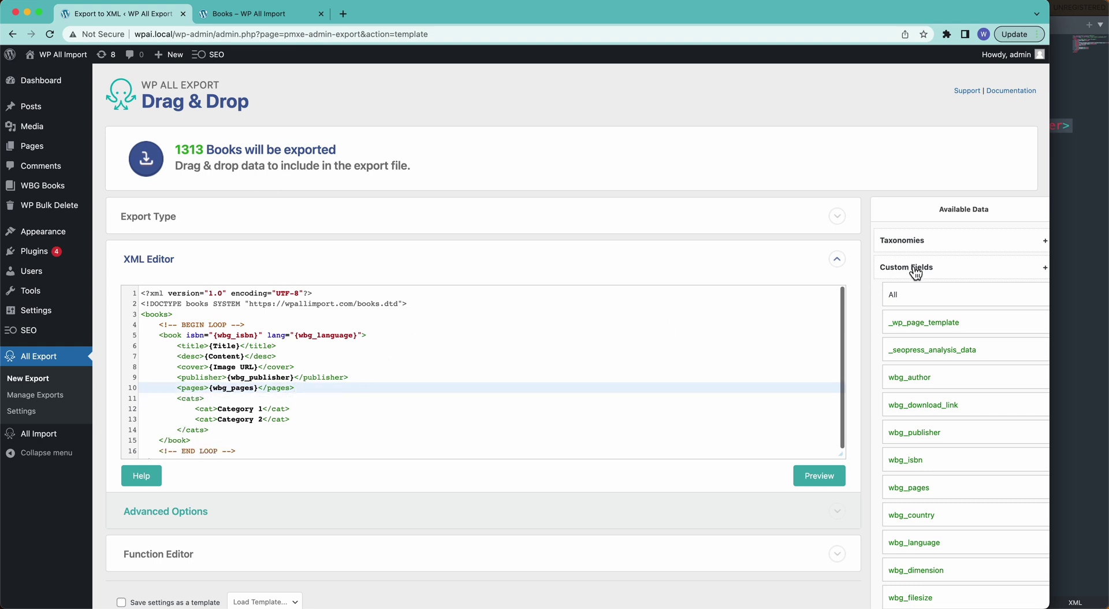
Add the Categories field from the Taxonomies group into the book template
{"action": "scroll", "coordinate": [910, 265], "scroll_direction": "down", "scroll_amount": 10}
{"action": "left_click", "coordinate": [912, 278]}
{"action": "left_click", "coordinate": [911, 500]}
{"action": "scroll", "coordinate": [914, 507], "scroll_direction": "down", "scroll_amount": 3}
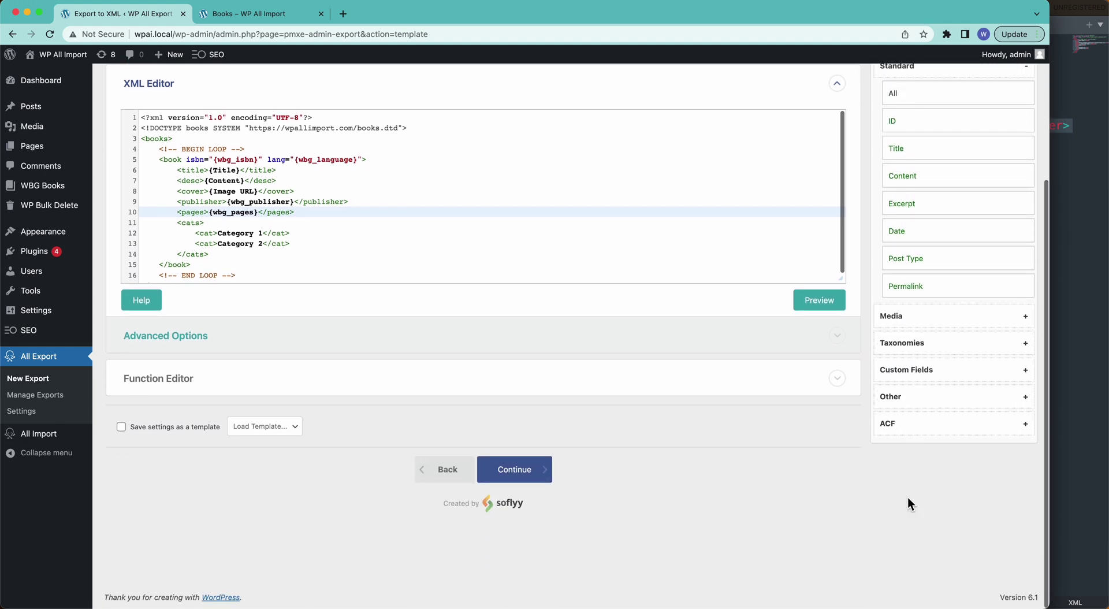
{"action": "left_click", "coordinate": [912, 345]}
{"action": "scroll", "coordinate": [921, 369], "scroll_direction": "down", "scroll_amount": 1}
{"action": "left_click_drag", "start_coordinate": [935, 376], "coordinate": [390, 211]}
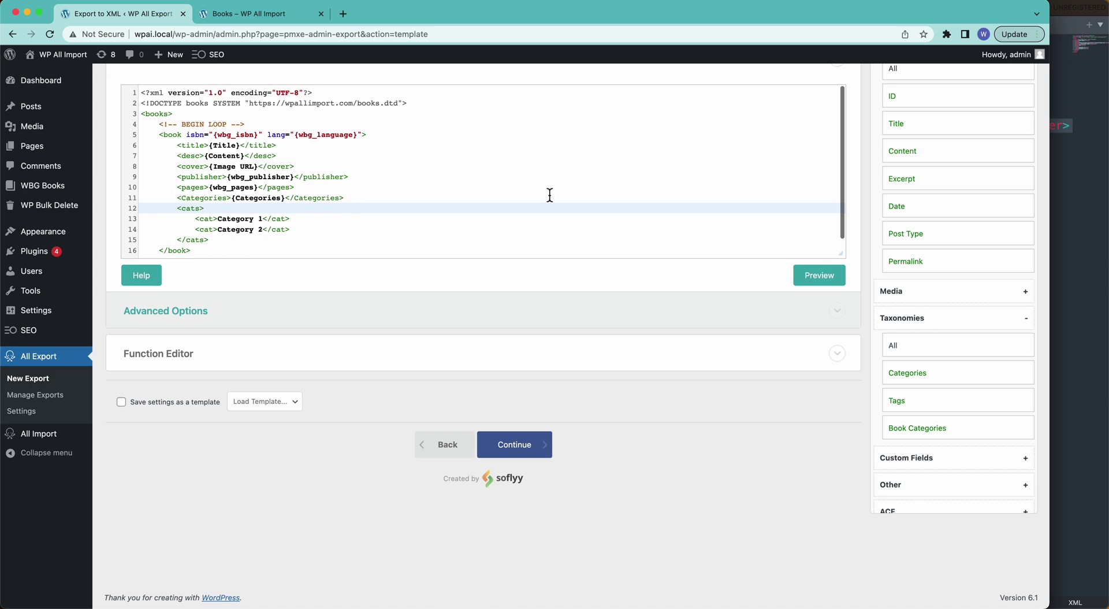
Preview the XML for the first 10 Books and check each book's categories
{"action": "left_click", "coordinate": [829, 283]}
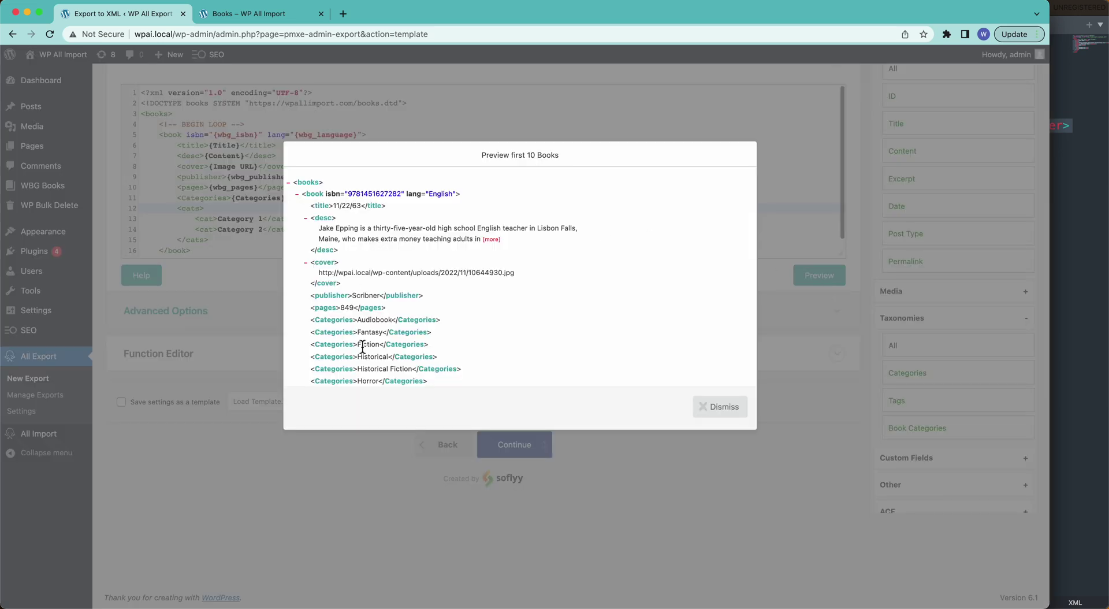
{"action": "scroll", "coordinate": [361, 345], "scroll_direction": "down", "scroll_amount": 5}
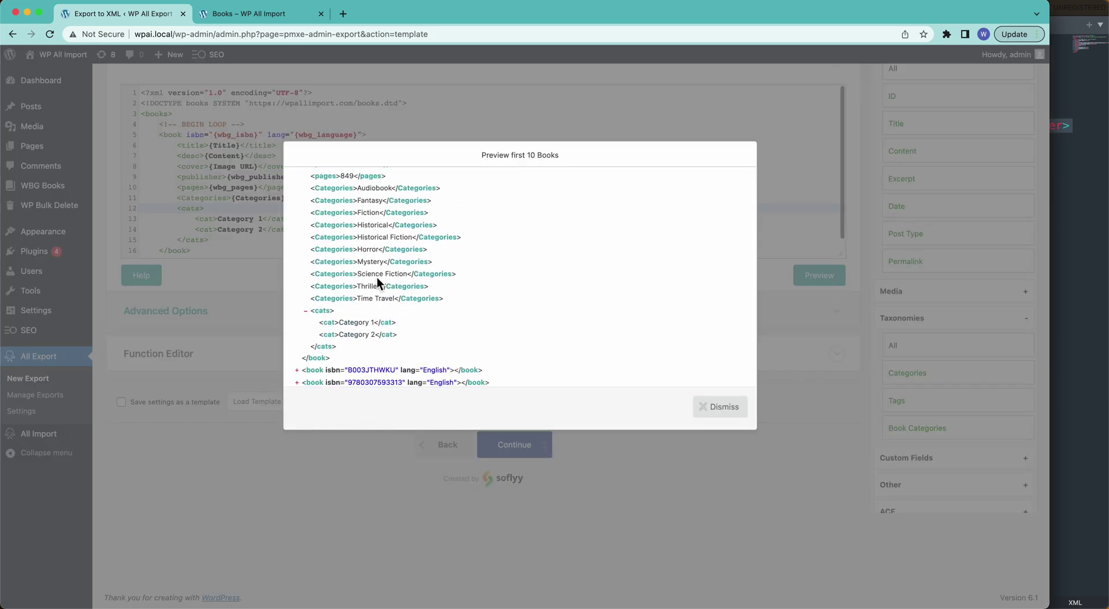
{"action": "left_click", "coordinate": [734, 407]}
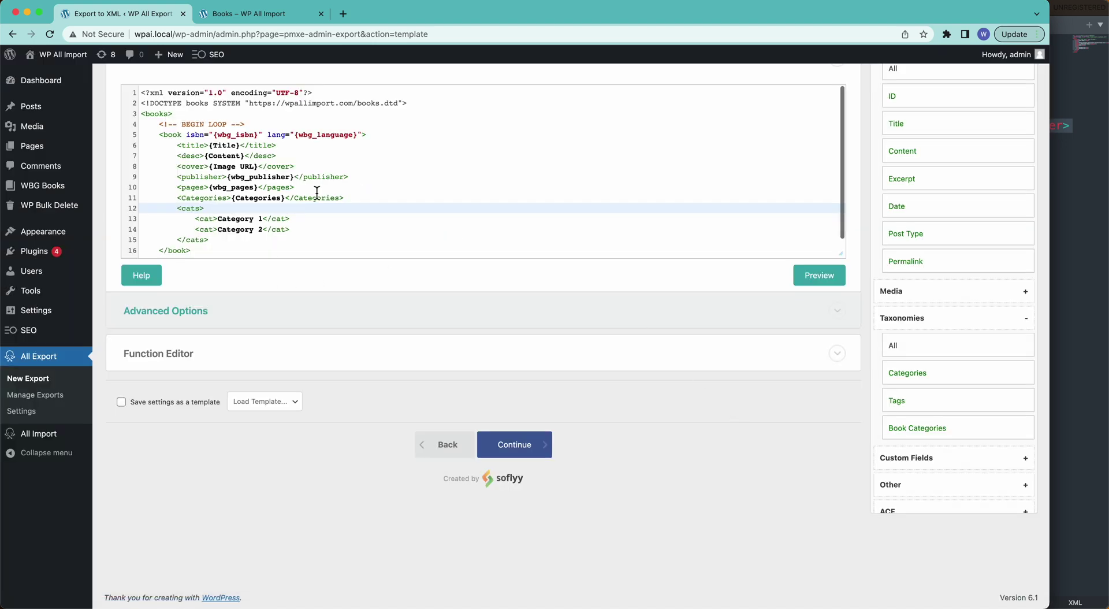
Replace both sample category lines with a single cat holding {Categories}
{"action": "left_click", "coordinate": [283, 198]}
{"action": "double_click", "coordinate": [283, 198]}
{"action": "key", "text": "End"}
{"action": "key", "text": "shift+Up"}
{"action": "key", "text": "BackSpace"}
{"action": "double_click", "coordinate": [220, 208]}
{"action": "type", "text": "{Categories}"}
{"action": "key", "text": "End"}
{"action": "key", "text": "shift+Down"}
{"action": "key", "text": "BackSpace"}
Compare the result against the cats block in book-example.xml
{"action": "left_click", "coordinate": [1056, 176]}
{"action": "left_click_drag", "start_coordinate": [650, 168], "coordinate": [738, 211]}
{"action": "key", "text": "Right"}
{"action": "mouse_move", "coordinate": [659, 168]}
{"action": "left_mouse_down"}
{"action": "mouse_move", "coordinate": [702, 167]}
{"action": "mouse_move", "coordinate": [659, 168]}
{"action": "left_mouse_up"}
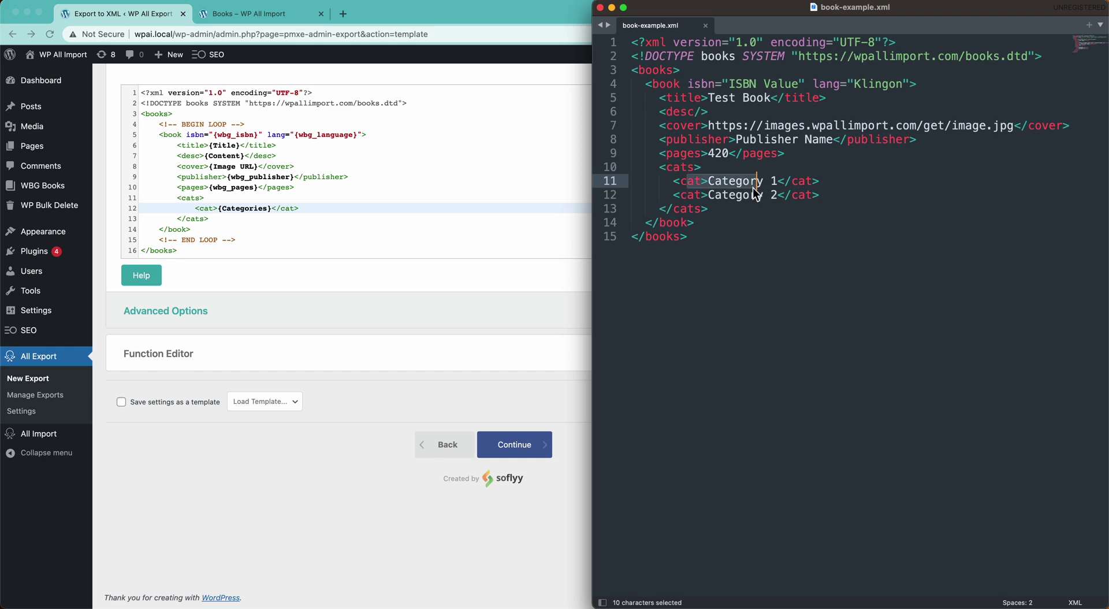
{"action": "key", "text": "super+Tab"}
{"action": "left_click", "coordinate": [189, 202]}
{"action": "left_click", "coordinate": [240, 208]}
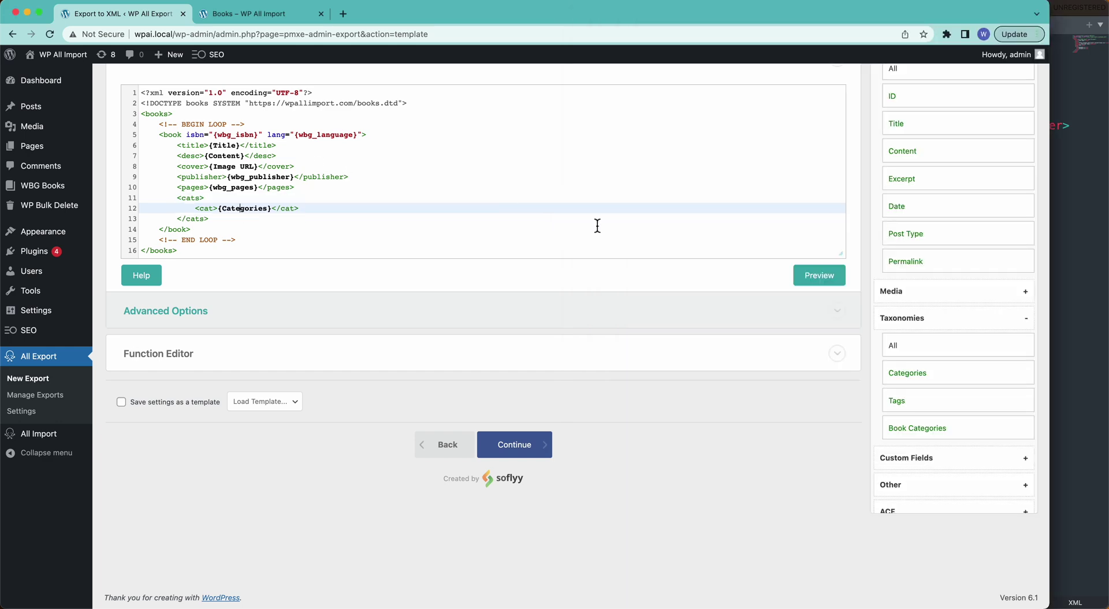
{"action": "left_click", "coordinate": [819, 275]}
{"action": "scroll", "coordinate": [427, 323], "scroll_direction": "down", "scroll_amount": 3}
{"action": "scroll", "coordinate": [356, 345], "scroll_direction": "up", "scroll_amount": 5}
{"action": "left_click", "coordinate": [720, 406]}
{"action": "scroll", "coordinate": [424, 282], "scroll_direction": "up", "scroll_amount": 2}
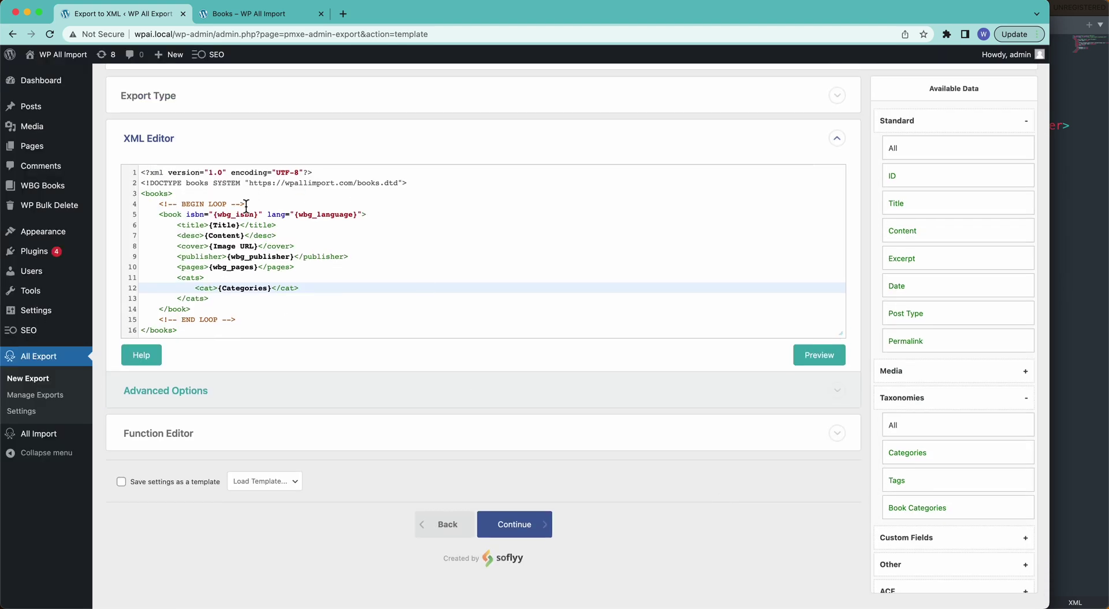
{"action": "left_click", "coordinate": [191, 391]}
{"action": "scroll", "coordinate": [193, 398], "scroll_direction": "down", "scroll_amount": 3}
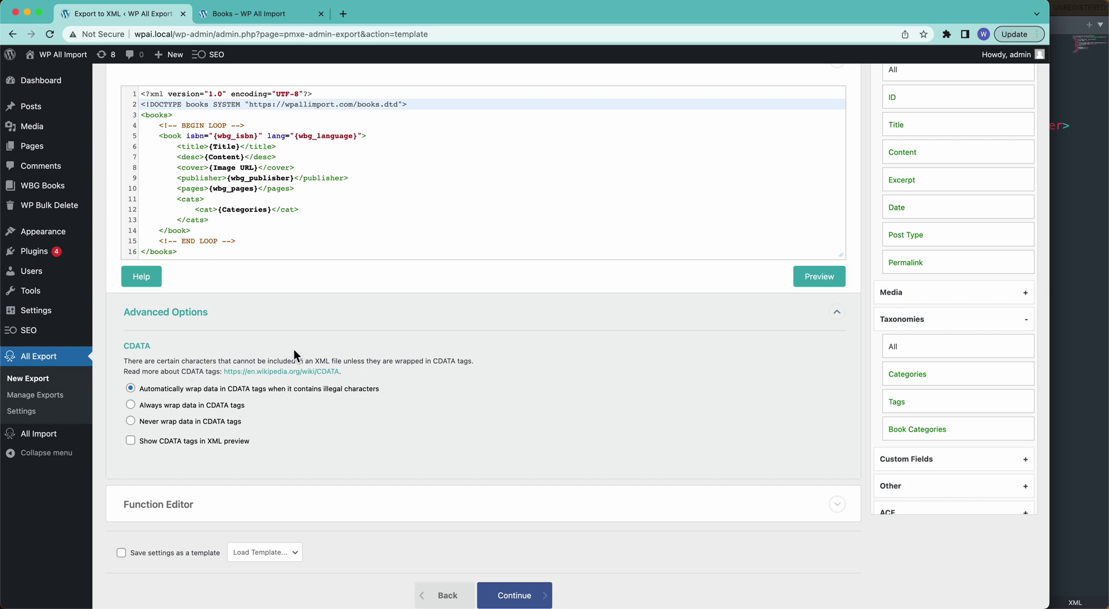
{"action": "left_click", "coordinate": [192, 323]}
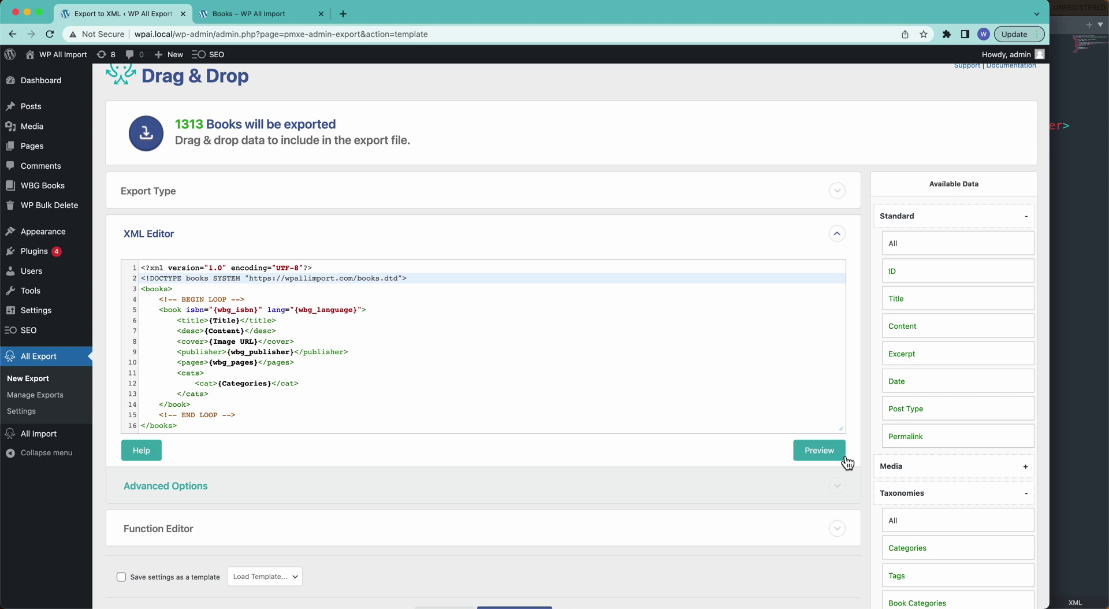
Preview the first 10 Books and examine the first book's full cover image URL
{"action": "left_click", "coordinate": [826, 451]}
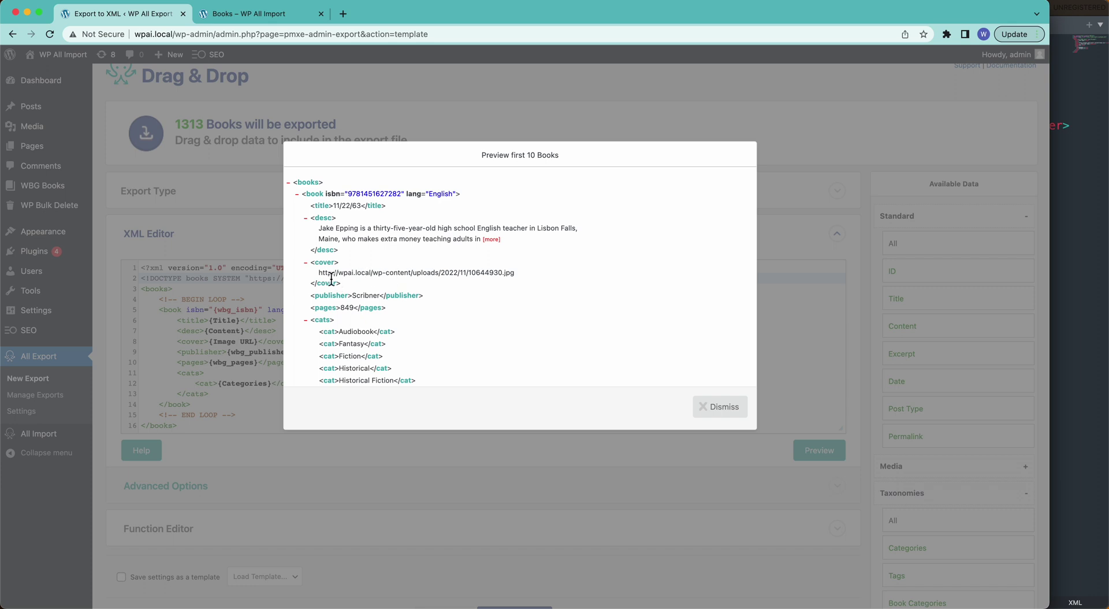
{"action": "left_click_drag", "start_coordinate": [318, 272], "coordinate": [523, 274]}
{"action": "left_click", "coordinate": [522, 272]}
{"action": "mouse_move", "coordinate": [319, 272]}
{"action": "left_mouse_down"}
{"action": "mouse_move", "coordinate": [459, 274]}
{"action": "mouse_move", "coordinate": [341, 272]}
{"action": "mouse_move", "coordinate": [453, 275]}
{"action": "mouse_move", "coordinate": [368, 273]}
{"action": "left_mouse_up"}
{"action": "left_click", "coordinate": [367, 274]}
{"action": "left_click_drag", "start_coordinate": [472, 277], "coordinate": [513, 279]}
{"action": "left_click", "coordinate": [514, 278]}
{"action": "left_click", "coordinate": [728, 417]}
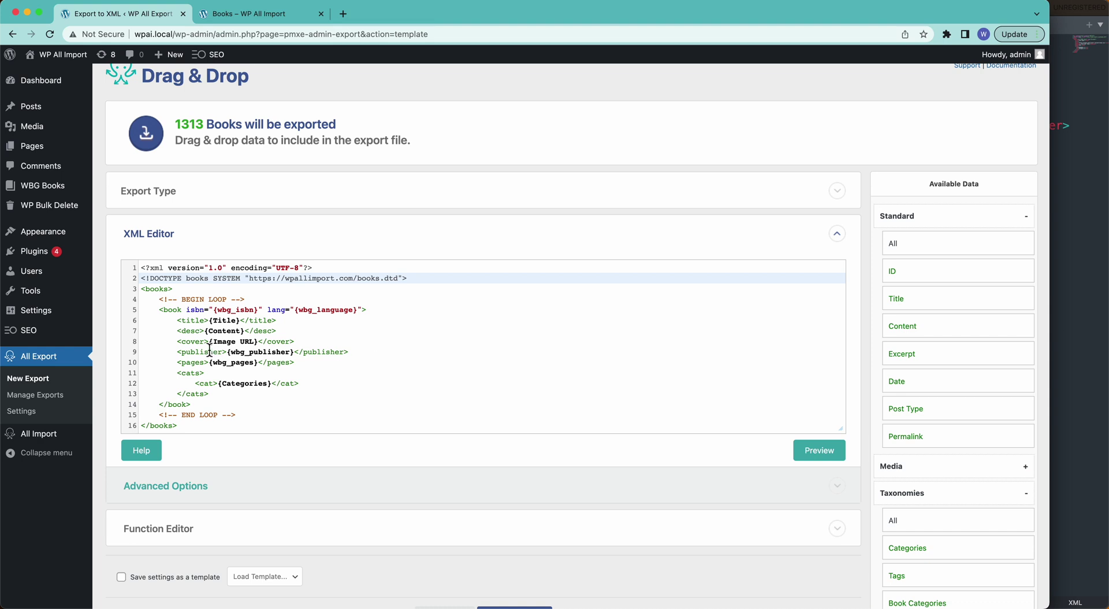
{"action": "left_click", "coordinate": [243, 341]}
{"action": "type", "text": "["}
{"action": "type", "text": "basename"}
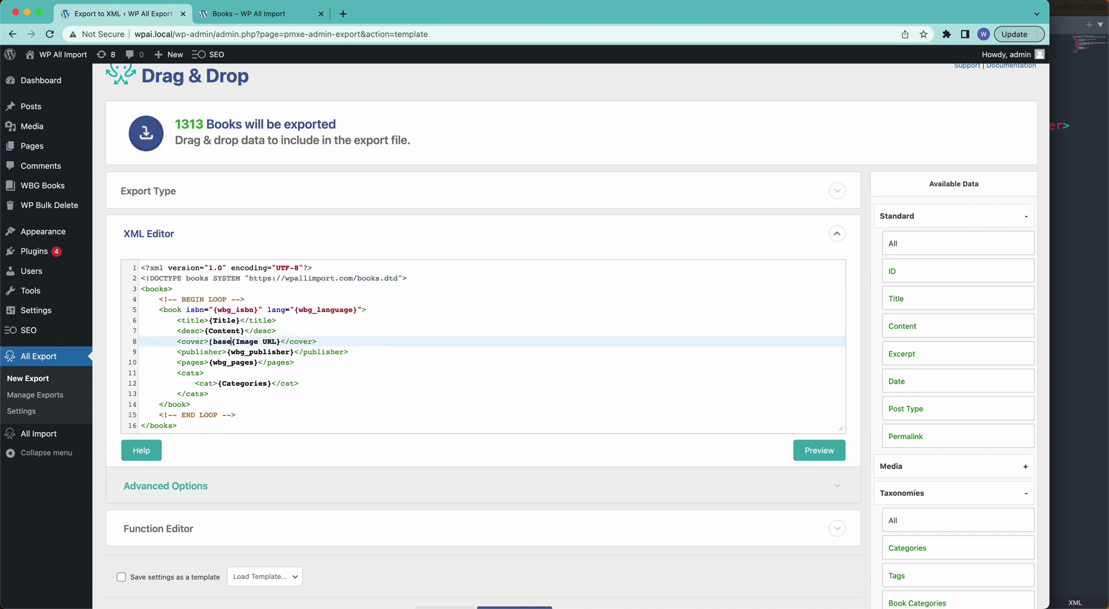
{"action": "type", "text": "("}
{"action": "type", "text": "]"}
{"action": "type", "text": "http"}
{"action": "type", "text": "s://"}
{"action": "type", "text": "images.wpallimport.com/"}
{"action": "type", "text": "get/"}
Preview several books to confirm the new images.wpallimport.com/get/ cover URLs
{"action": "left_click", "coordinate": [805, 455]}
{"action": "left_click_drag", "start_coordinate": [364, 273], "coordinate": [459, 273]}
{"action": "left_click", "coordinate": [459, 274]}
{"action": "scroll", "coordinate": [312, 324], "scroll_direction": "down", "scroll_amount": 5}
{"action": "left_click", "coordinate": [297, 311]}
{"action": "scroll", "coordinate": [311, 329], "scroll_direction": "down", "scroll_amount": 1}
{"action": "scroll", "coordinate": [351, 344], "scroll_direction": "down", "scroll_amount": 3}
{"action": "left_click_drag", "start_coordinate": [320, 285], "coordinate": [429, 286]}
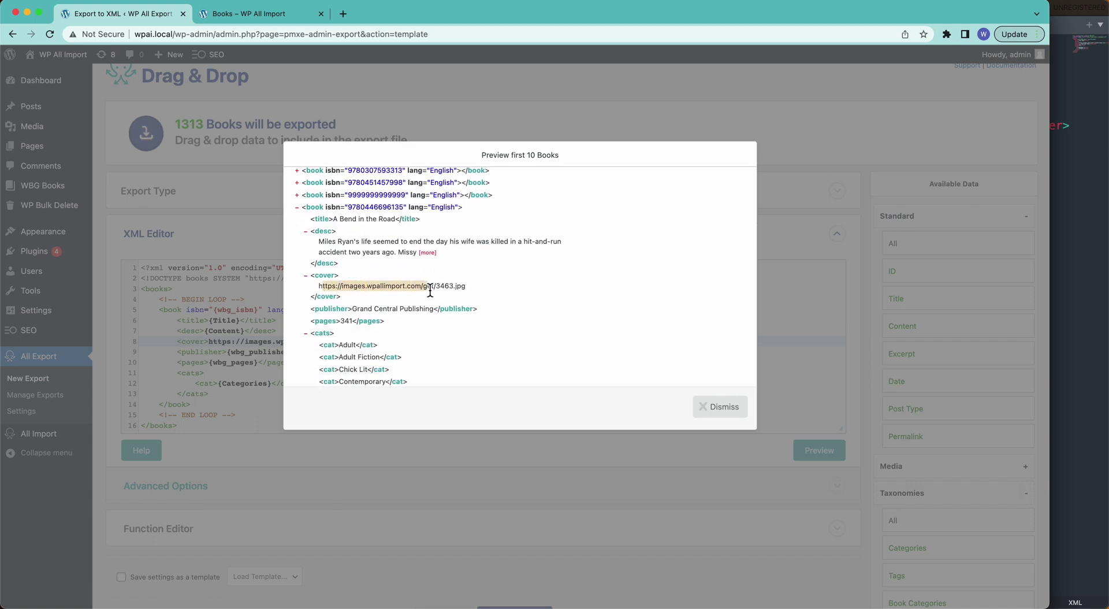
{"action": "left_click", "coordinate": [714, 404]}
{"action": "left_click", "coordinate": [714, 404]}
{"action": "scroll", "coordinate": [714, 403], "scroll_direction": "down", "scroll_amount": 3}
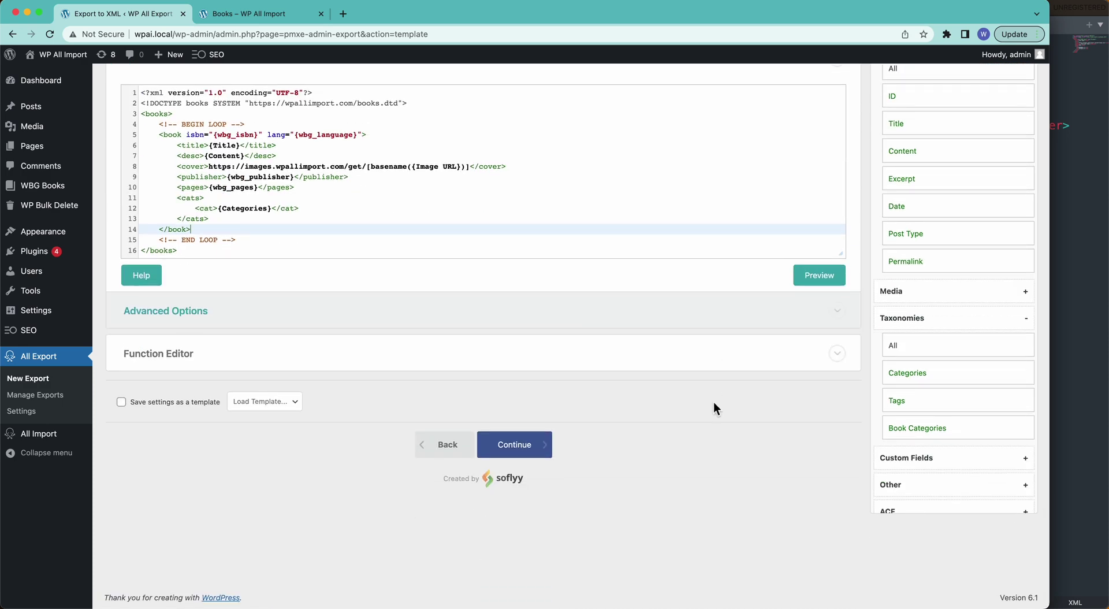
{"action": "scroll", "coordinate": [714, 407], "scroll_direction": "up", "scroll_amount": 3}
{"action": "scroll", "coordinate": [714, 408], "scroll_direction": "down", "scroll_amount": 3}
Enable Automatic Scheduling running every week on Monday through Sunday
{"action": "left_click", "coordinate": [535, 457]}
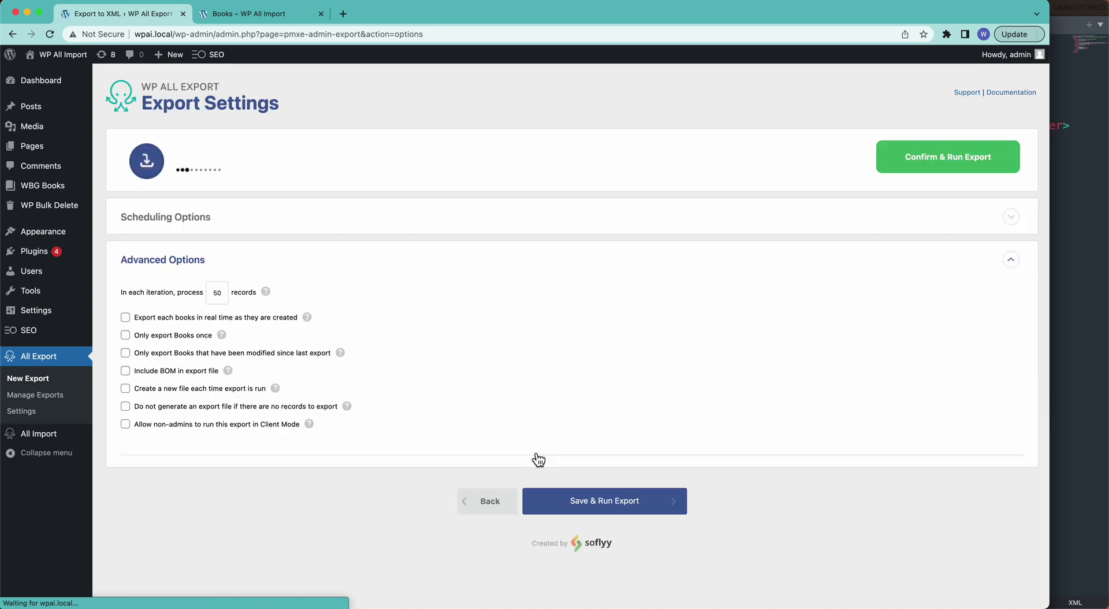
{"action": "left_click", "coordinate": [196, 222]}
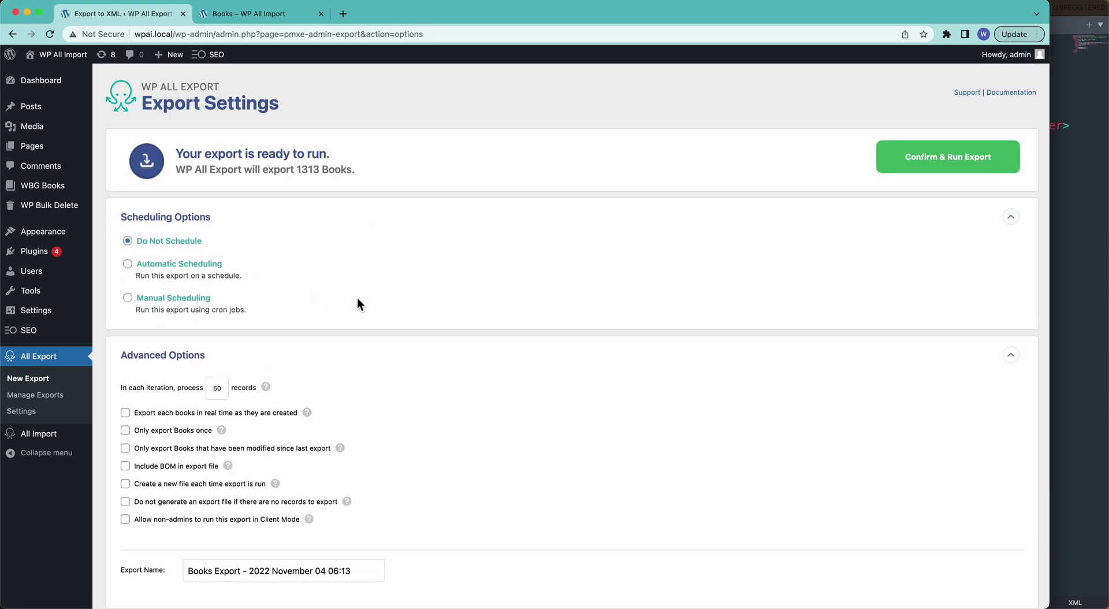
{"action": "left_click", "coordinate": [130, 269]}
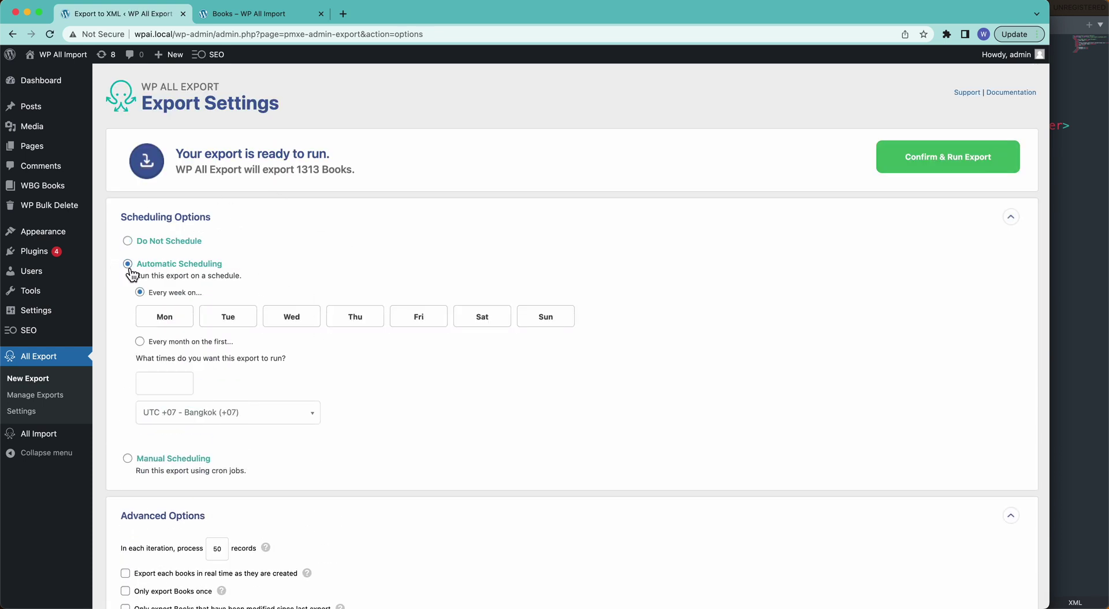
{"action": "left_click", "coordinate": [164, 317]}
{"action": "left_click", "coordinate": [228, 316]}
{"action": "left_click", "coordinate": [292, 317]}
{"action": "left_click", "coordinate": [361, 321]}
{"action": "left_click", "coordinate": [419, 318]}
{"action": "left_click", "coordinate": [483, 318]}
{"action": "left_click", "coordinate": [546, 318]}
Set the scheduled run times to 8:00am and 8:00pm
{"action": "left_click", "coordinate": [152, 384]}
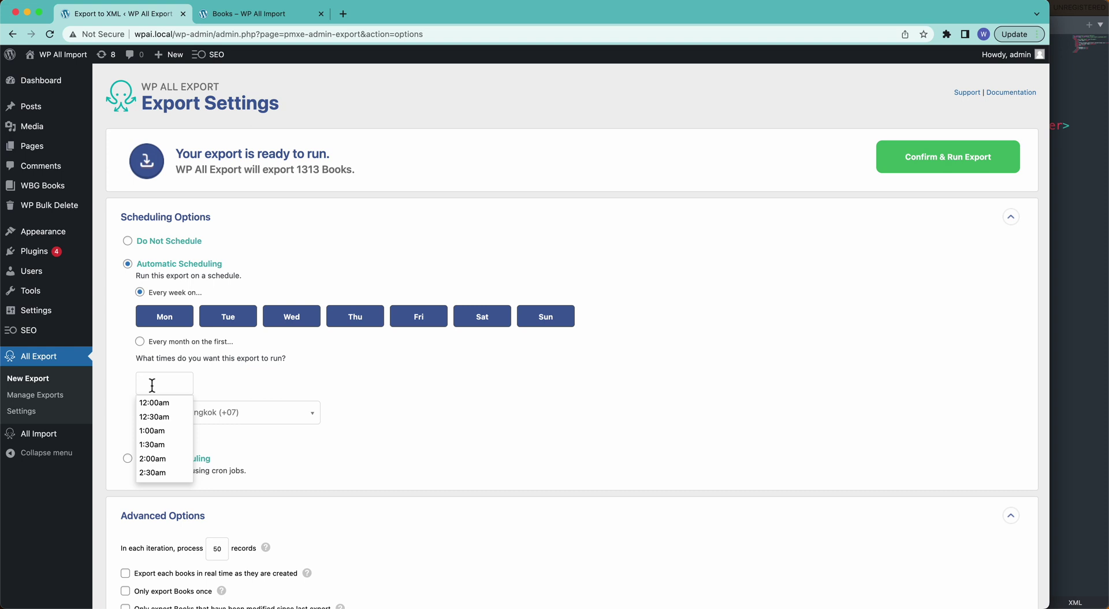
{"action": "type", "text": "8"}
{"action": "left_click", "coordinate": [159, 417]}
{"action": "left_click", "coordinate": [215, 392]}
{"action": "type", "text": "8"}
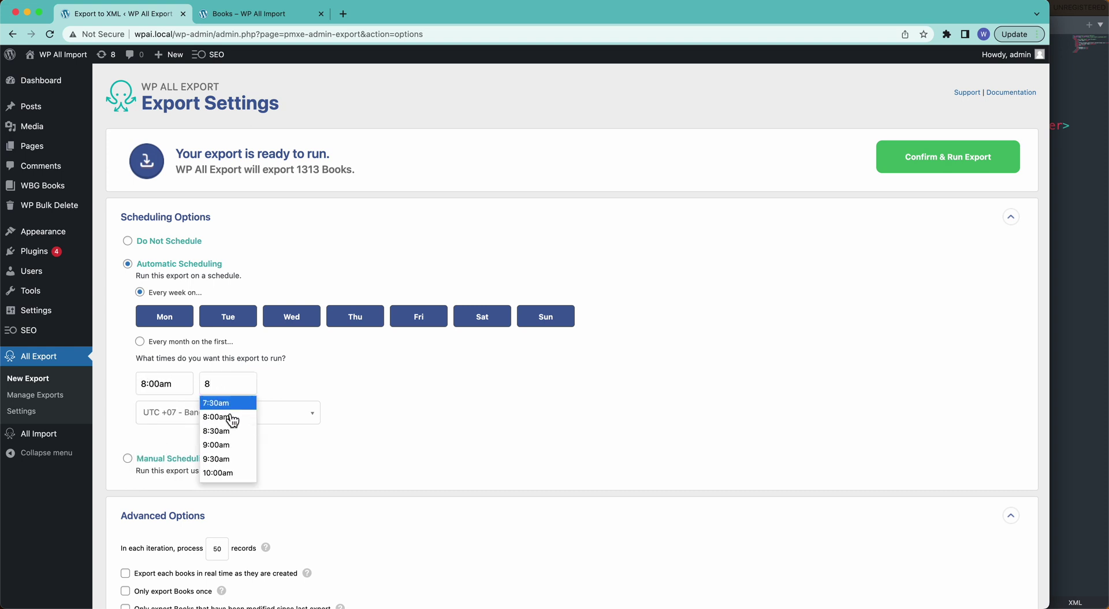
{"action": "scroll", "coordinate": [234, 439], "scroll_direction": "down", "scroll_amount": 1}
{"action": "scroll", "coordinate": [234, 439], "scroll_direction": "down", "scroll_amount": 2}
{"action": "scroll", "coordinate": [234, 439], "scroll_direction": "down", "scroll_amount": 3}
{"action": "scroll", "coordinate": [233, 445], "scroll_direction": "down", "scroll_amount": 2}
{"action": "scroll", "coordinate": [233, 448], "scroll_direction": "down", "scroll_amount": 1}
{"action": "scroll", "coordinate": [232, 451], "scroll_direction": "down", "scroll_amount": 1}
{"action": "left_click", "coordinate": [231, 450]}
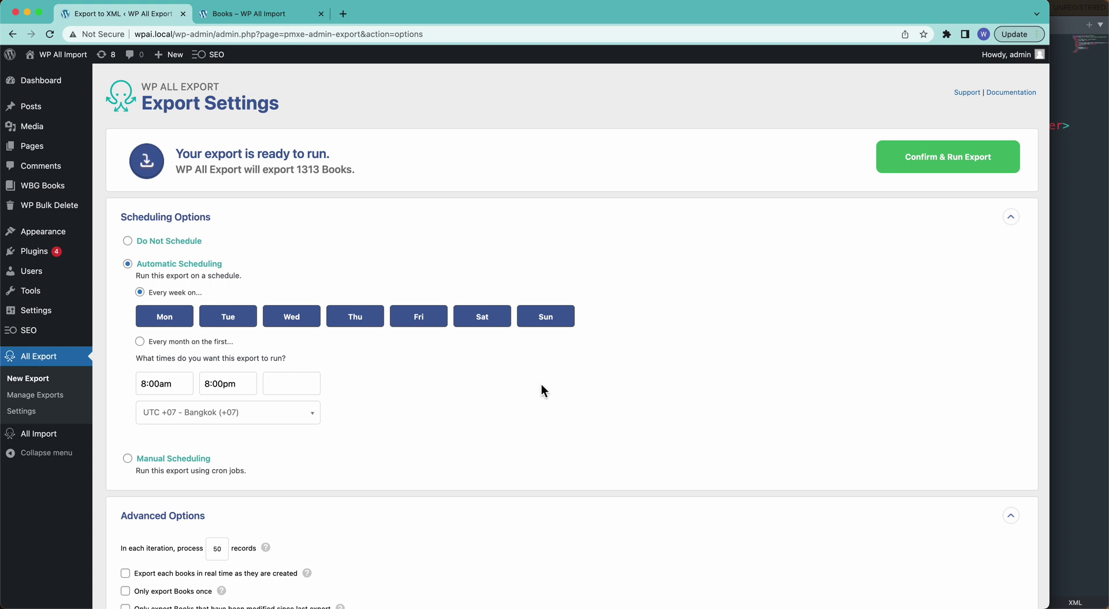
Try Manual Scheduling, then return to Automatic Scheduling
{"action": "left_click", "coordinate": [128, 458]}
{"action": "scroll", "coordinate": [128, 460], "scroll_direction": "down", "scroll_amount": 3}
{"action": "scroll", "coordinate": [128, 459], "scroll_direction": "up", "scroll_amount": 3}
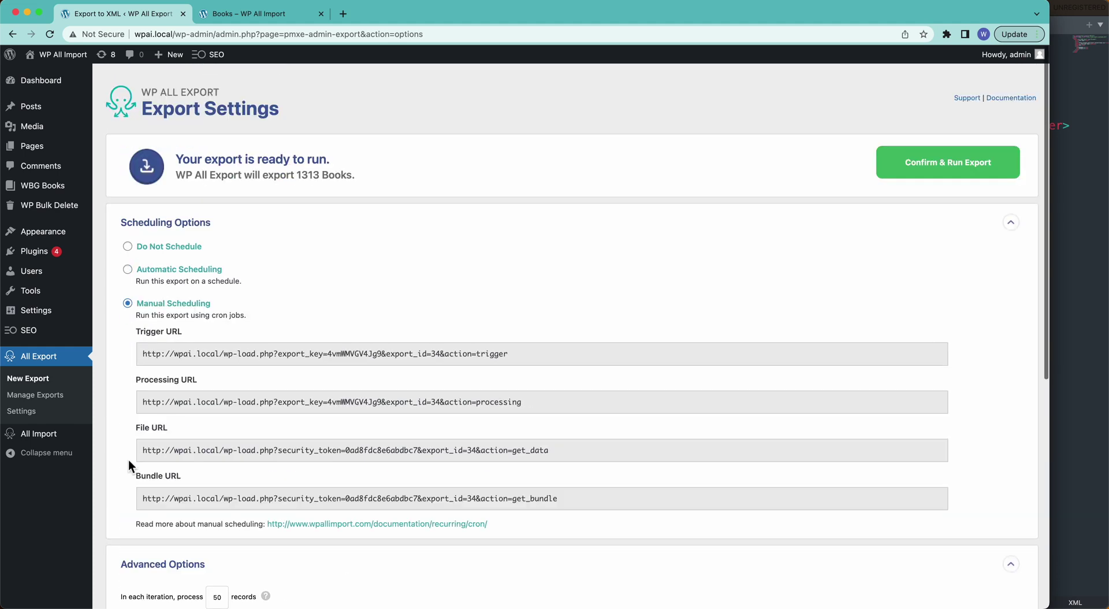
{"action": "left_click", "coordinate": [128, 268]}
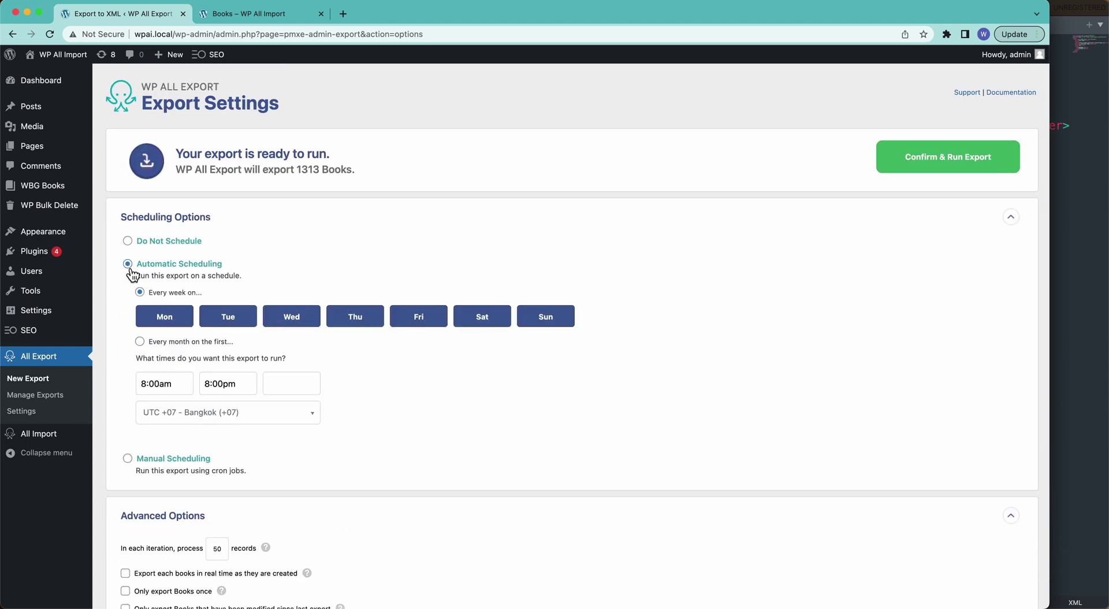
Confirm the settings and run the Books export of all 1313 books
{"action": "left_click", "coordinate": [130, 221]}
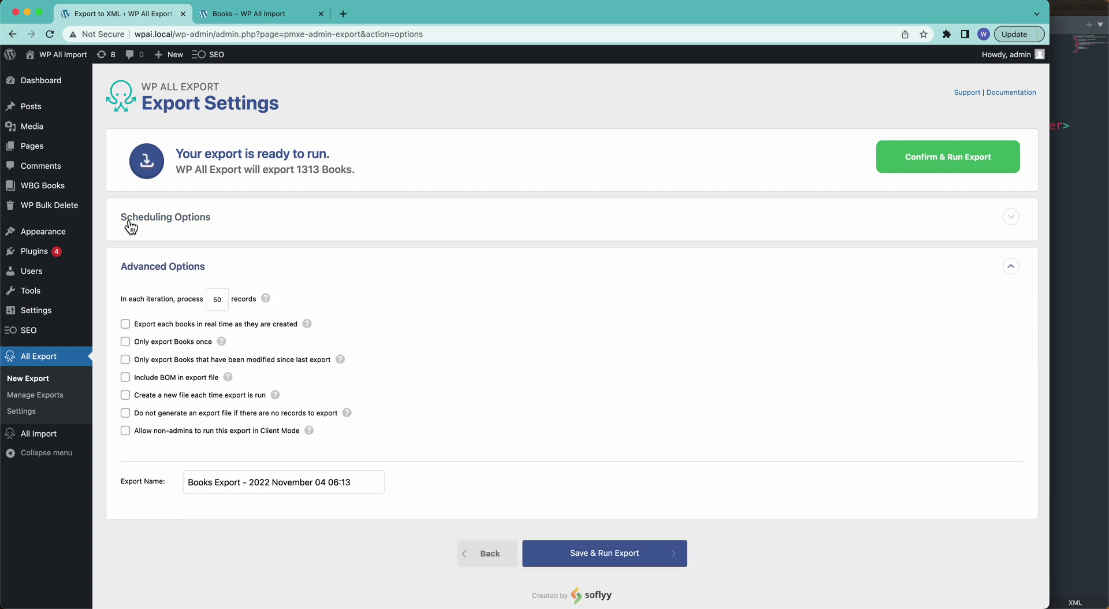
{"action": "left_click", "coordinate": [986, 174]}
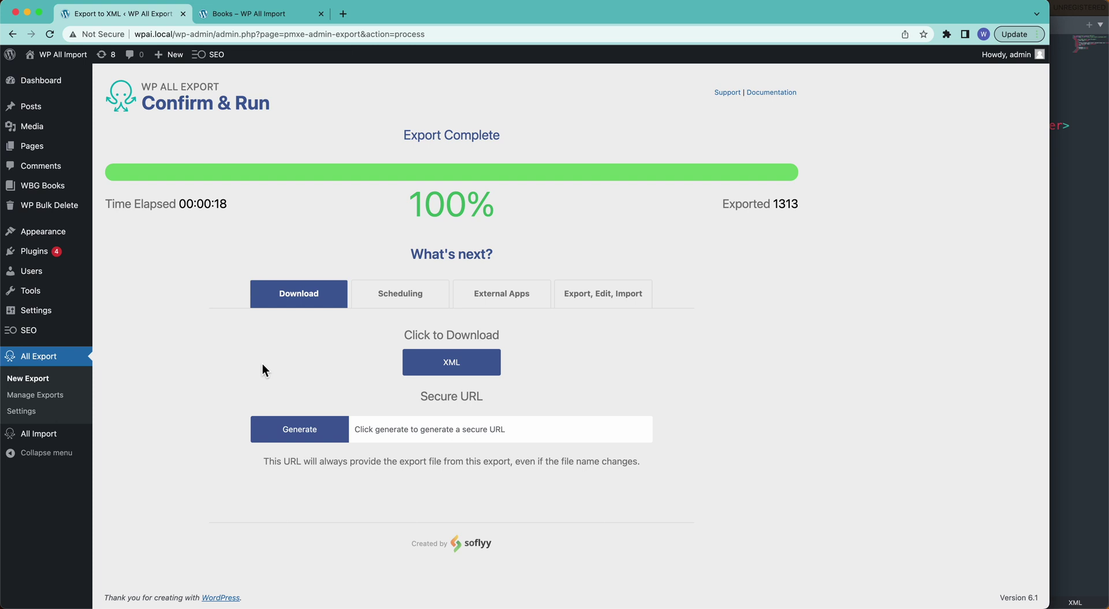
Generate a secure URL for the export file, regenerating it twice
{"action": "left_click", "coordinate": [277, 433]}
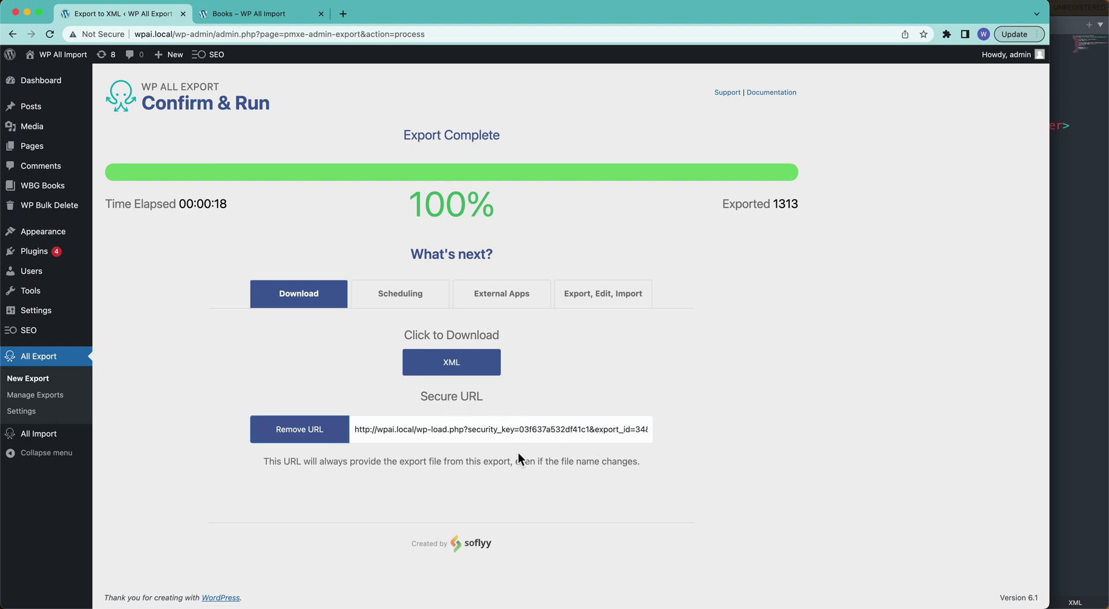
{"action": "left_click", "coordinate": [278, 441]}
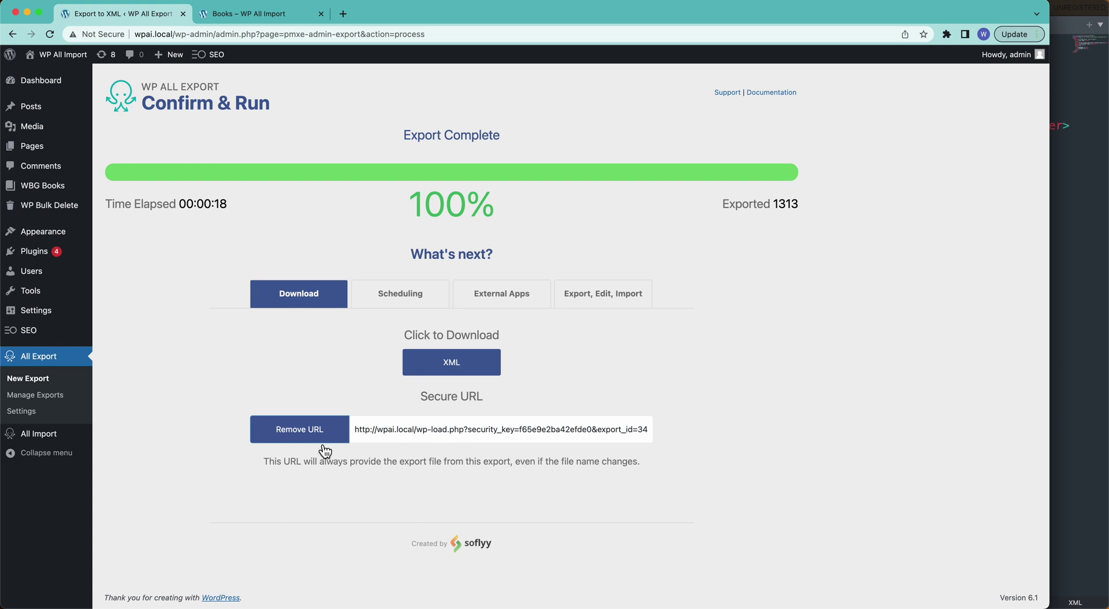
{"action": "left_click", "coordinate": [322, 441]}
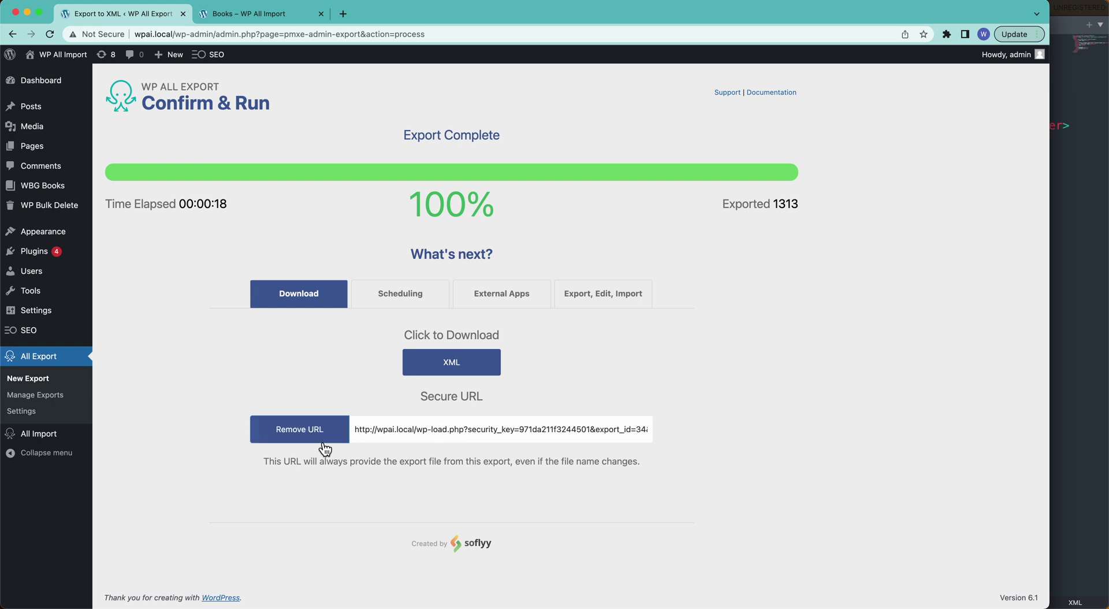
Copy the secure URL and load it in a new browser tab
{"action": "double_click", "coordinate": [384, 430]}
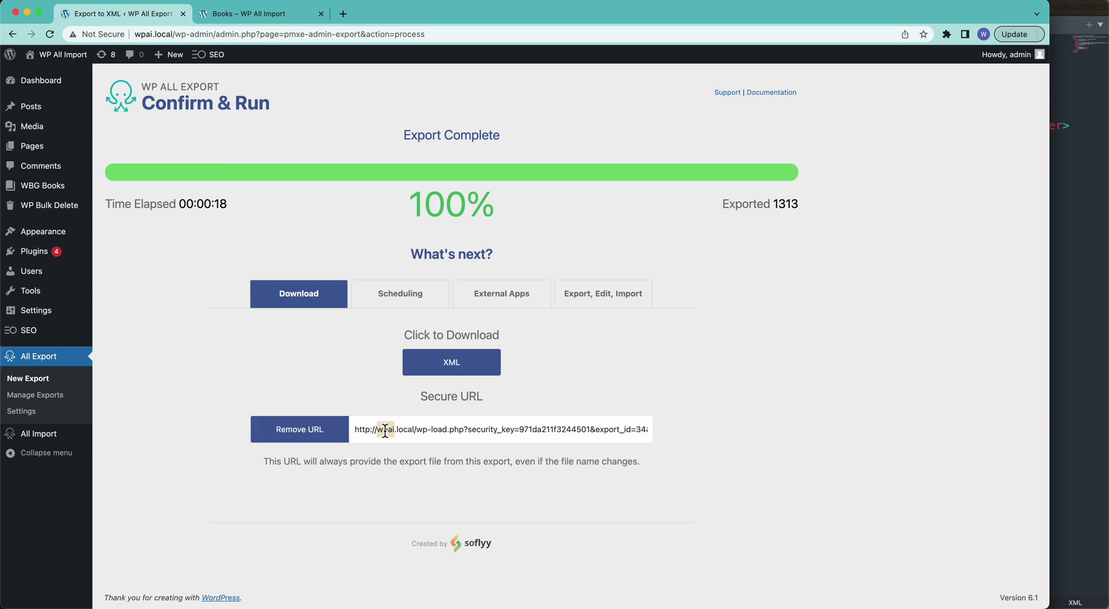
{"action": "key", "text": "ctrl+a"}
{"action": "key", "text": "ctrl+c"}
{"action": "key", "text": "ctrl+t"}
{"action": "key", "text": "ctrl+v"}
{"action": "key", "text": "Return"}
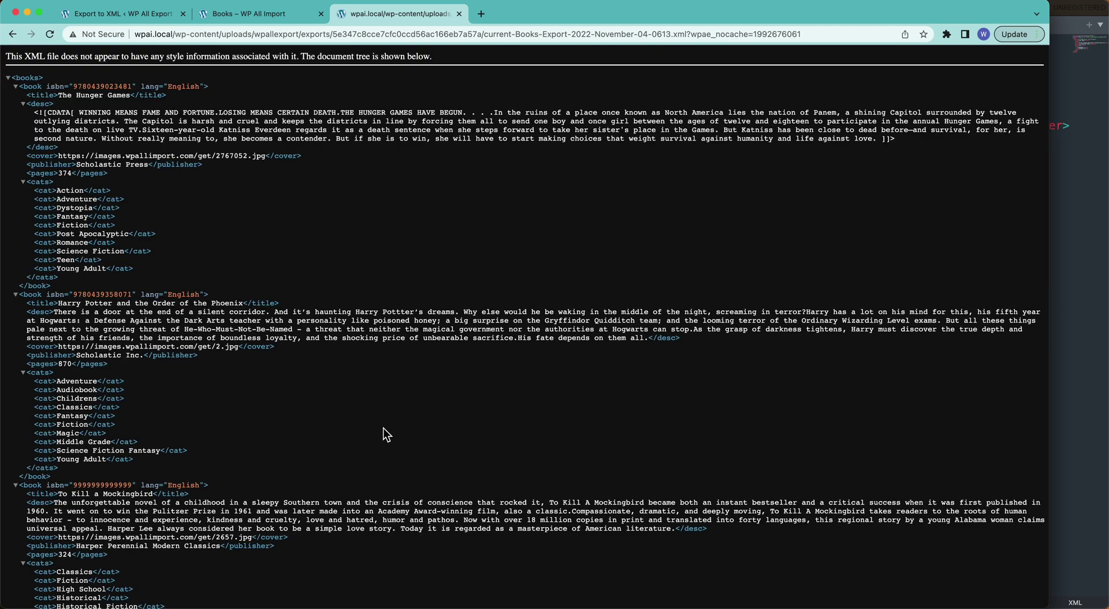
{"action": "scroll", "coordinate": [383, 428], "scroll_direction": "down", "scroll_amount": 10}
{"action": "scroll", "coordinate": [383, 427], "scroll_direction": "down", "scroll_amount": 5}
{"action": "scroll", "coordinate": [383, 434], "scroll_direction": "down", "scroll_amount": 7}
{"action": "scroll", "coordinate": [383, 434], "scroll_direction": "up", "scroll_amount": 4}
{"action": "scroll", "coordinate": [383, 434], "scroll_direction": "up", "scroll_amount": 7}
{"action": "scroll", "coordinate": [383, 428], "scroll_direction": "up", "scroll_amount": 1}
{"action": "double_click", "coordinate": [107, 254]}
{"action": "scroll", "coordinate": [98, 231], "scroll_direction": "up", "scroll_amount": 10}
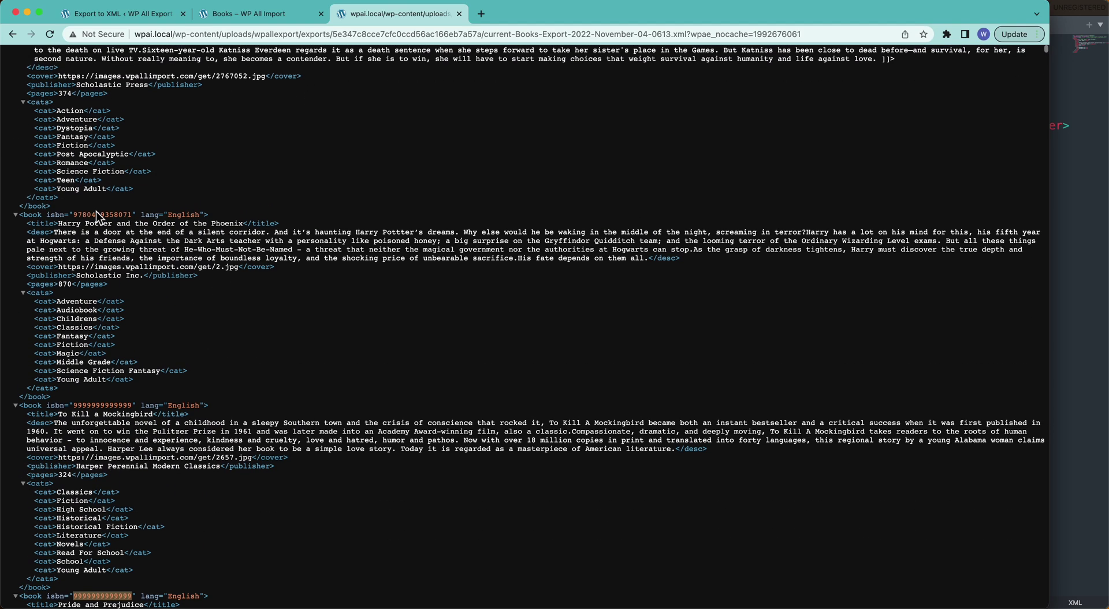
{"action": "double_click", "coordinate": [116, 406]}
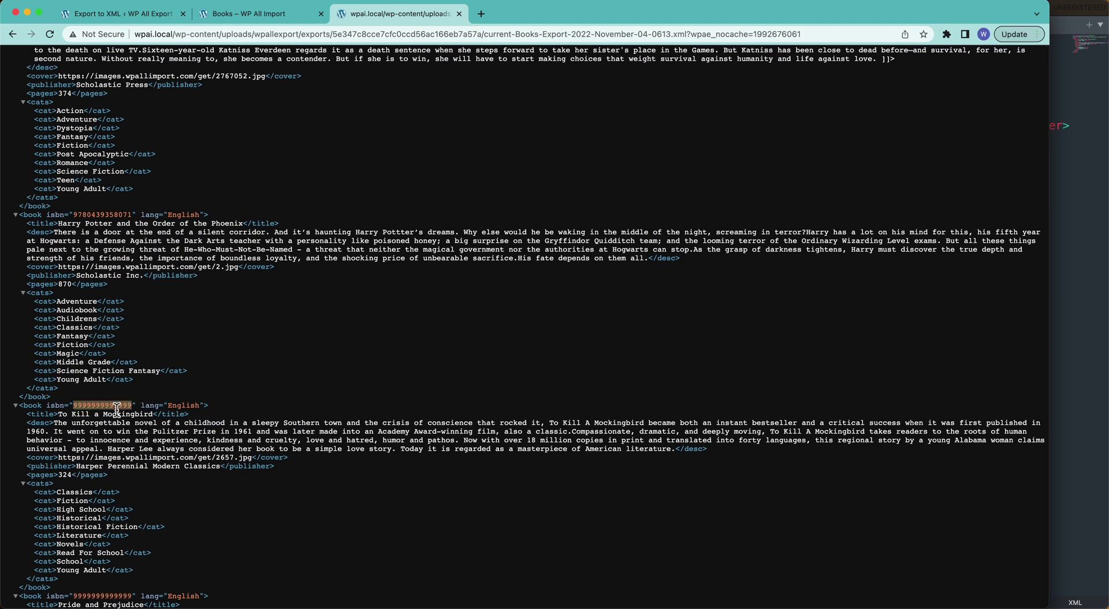
Open the Books export template's Filtering Options from Manage Exports
{"action": "left_click", "coordinate": [132, 15]}
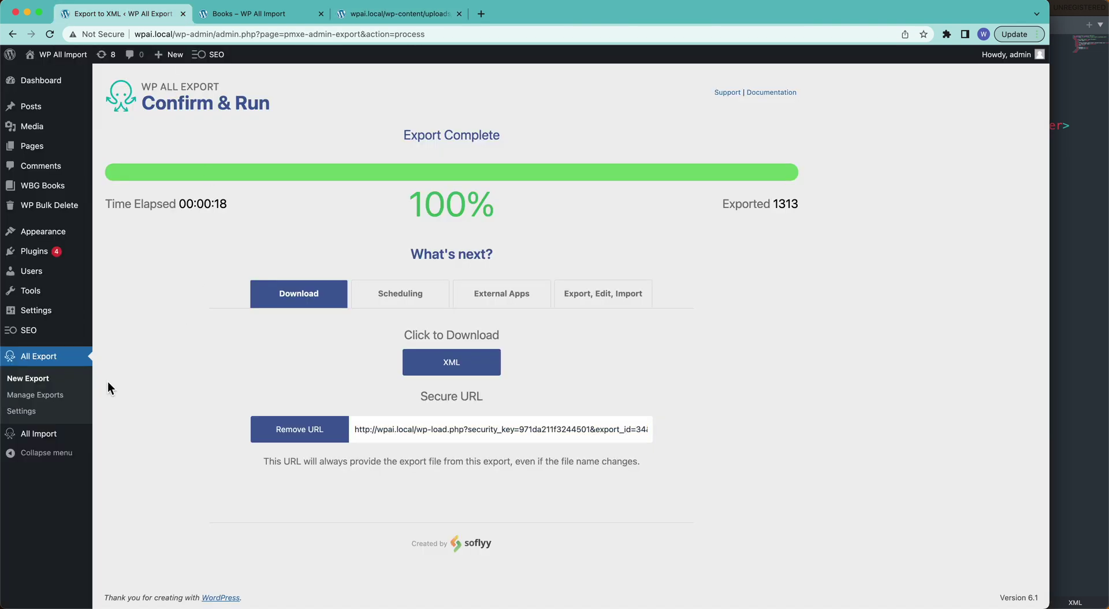
{"action": "left_click", "coordinate": [63, 401]}
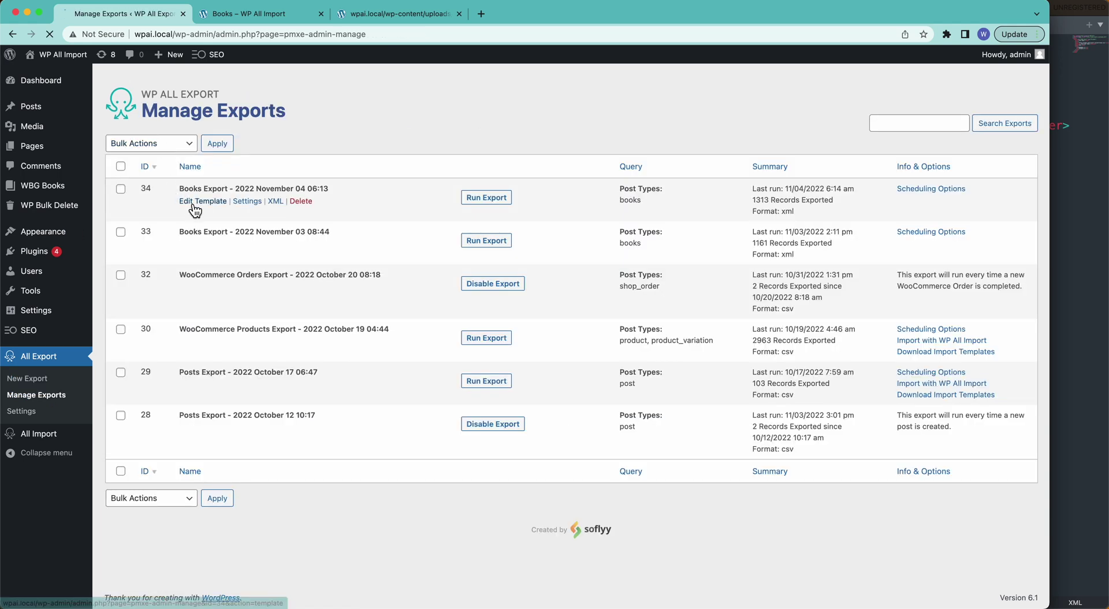
{"action": "left_click", "coordinate": [194, 202]}
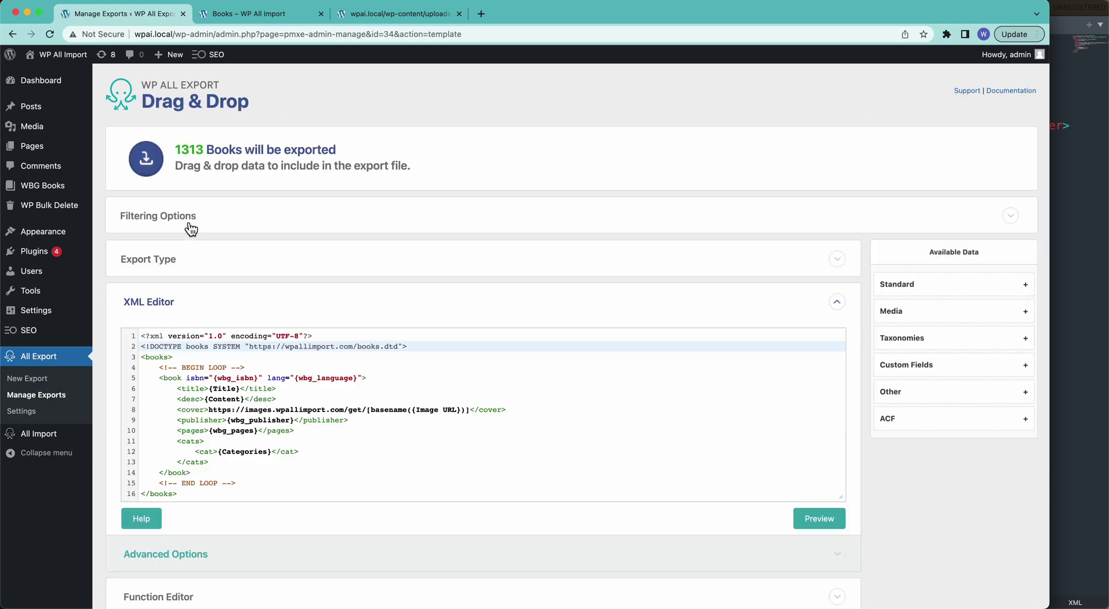
{"action": "left_click", "coordinate": [189, 225]}
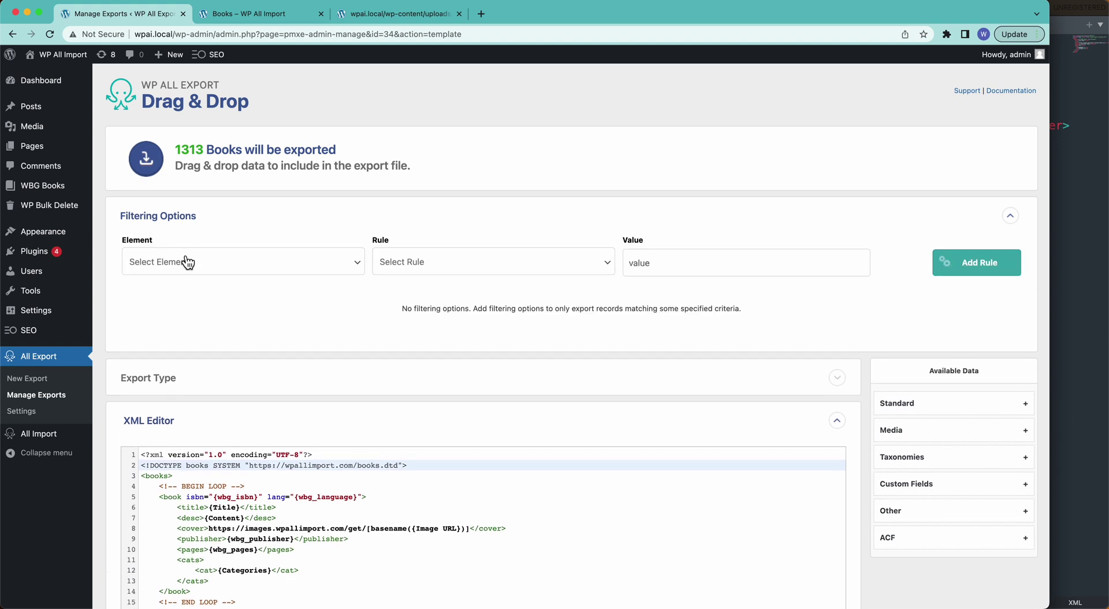
{"action": "left_click", "coordinate": [185, 264]}
{"action": "type", "text": "isbn"}
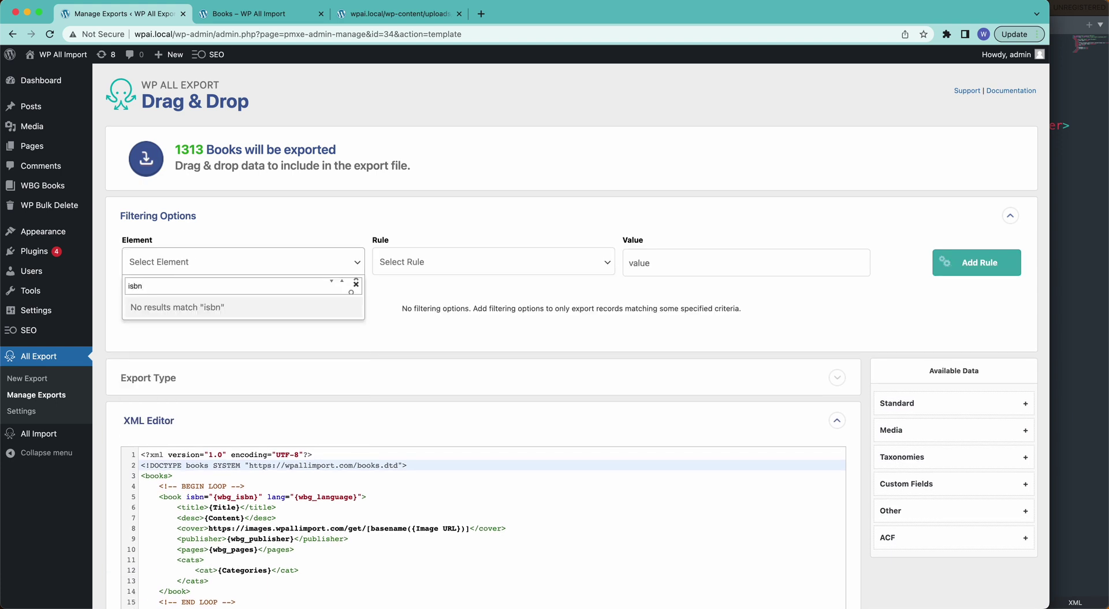
{"action": "key", "text": "BackSpace"}
{"action": "key", "text": "BackSpace"}
{"action": "key", "text": "BackSpace"}
{"action": "key", "text": "BackSpace"}
{"action": "type", "text": "wb"}
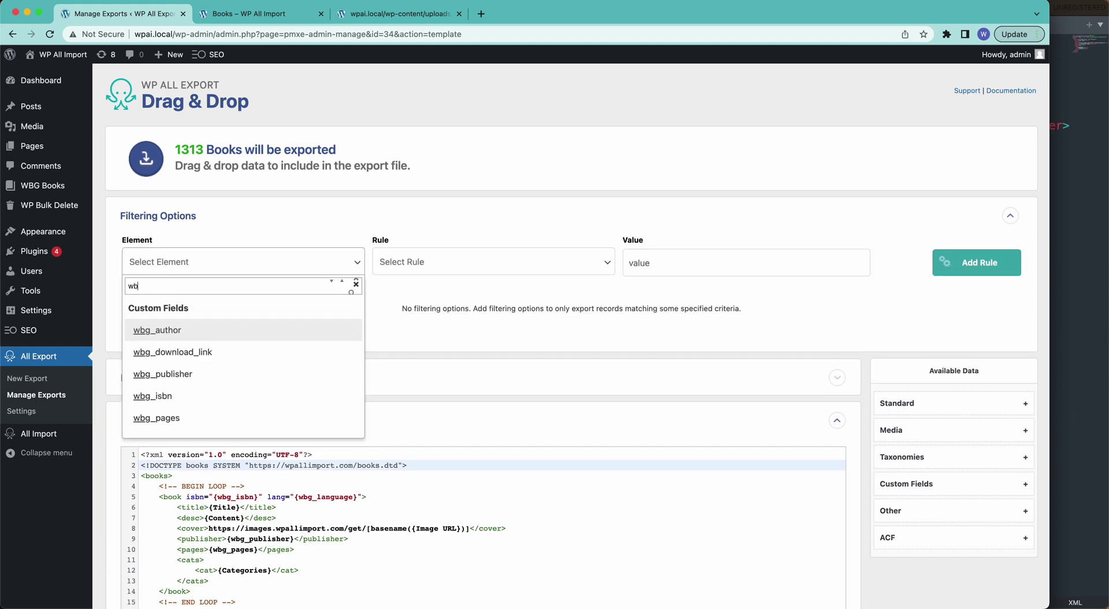
{"action": "type", "text": "g"}
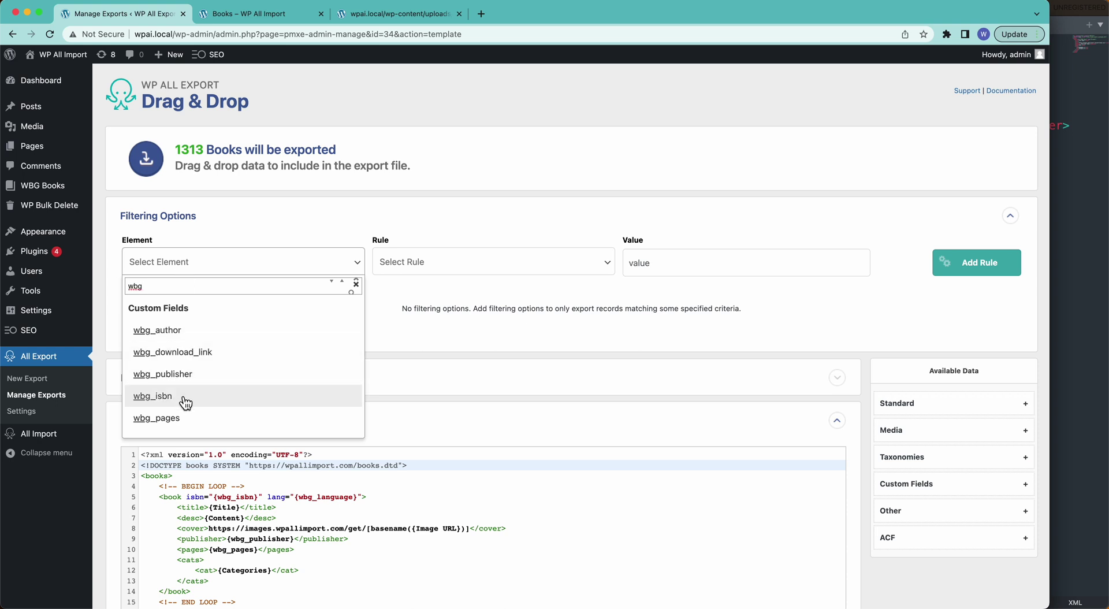
{"action": "left_click", "coordinate": [182, 396]}
{"action": "left_click", "coordinate": [469, 274]}
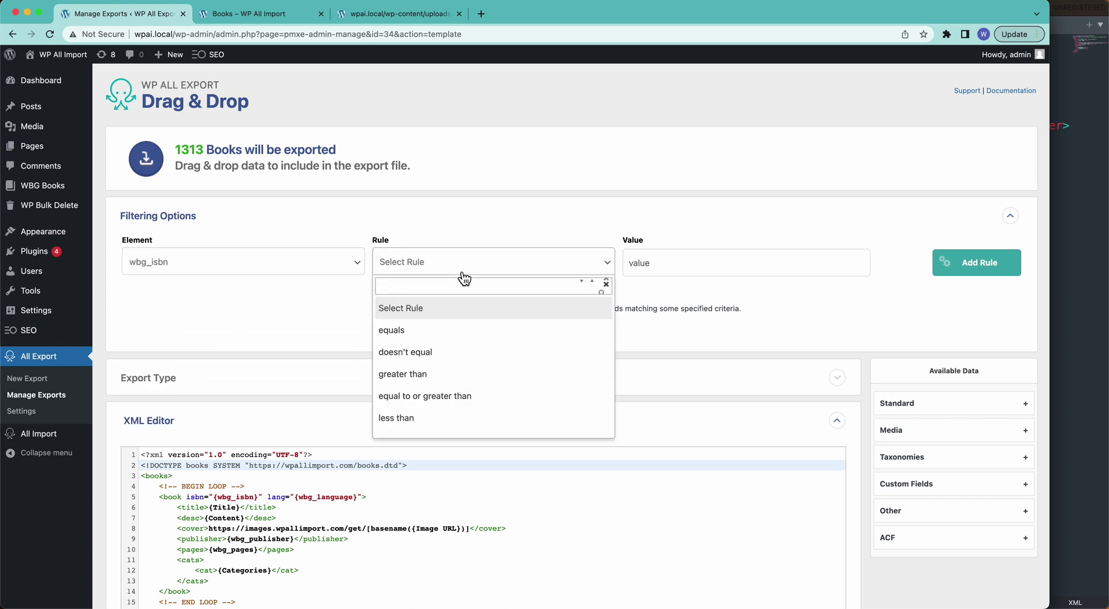
{"action": "left_click", "coordinate": [432, 355]}
{"action": "left_click", "coordinate": [645, 275]}
{"action": "type", "text": "9999999999999"}
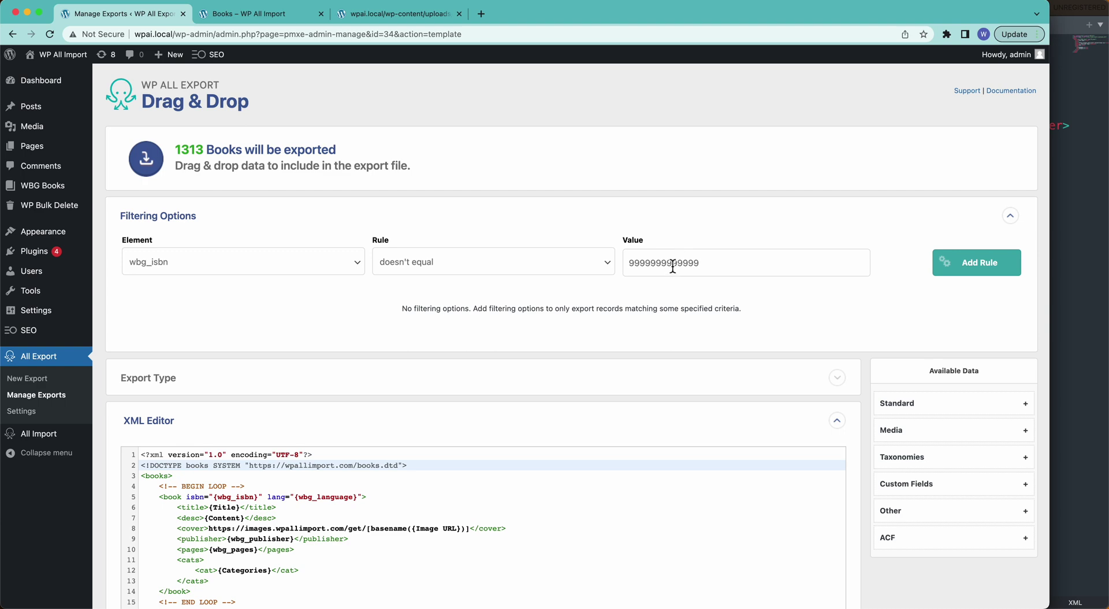
{"action": "left_click", "coordinate": [949, 269]}
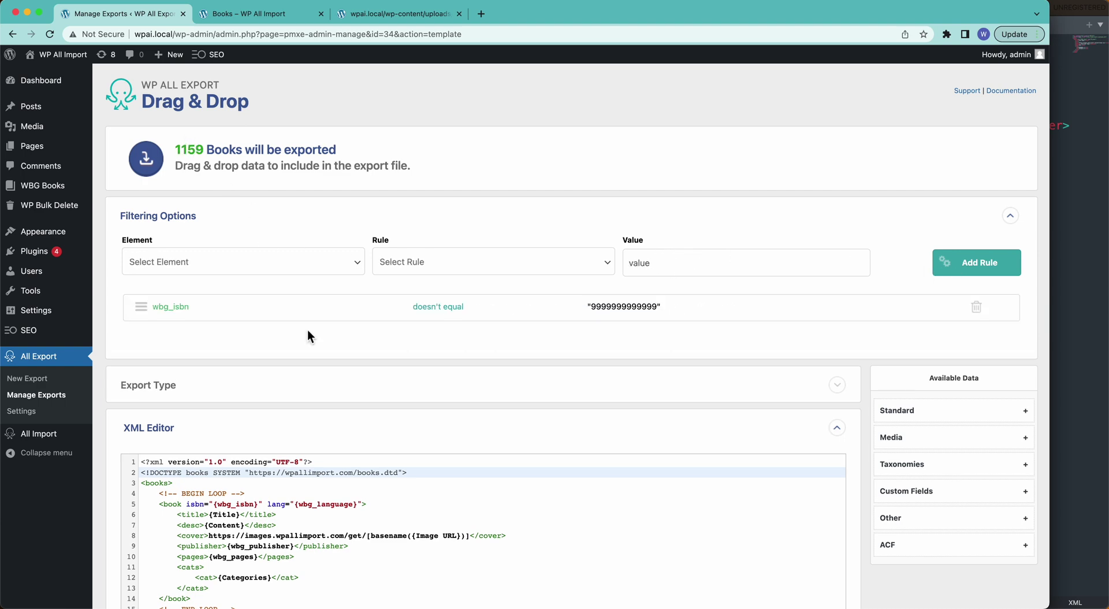
Update the template and rerun the export of 1159 books, then reload the XML tab
{"action": "scroll", "coordinate": [307, 332], "scroll_direction": "down", "scroll_amount": 6}
{"action": "left_click", "coordinate": [584, 480]}
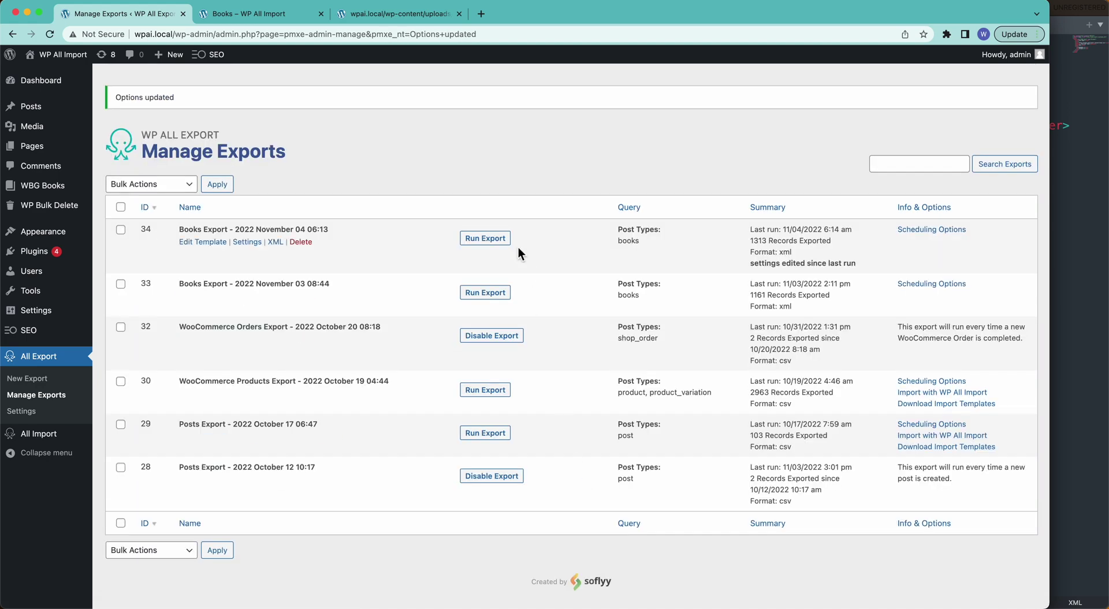
{"action": "left_click", "coordinate": [502, 241]}
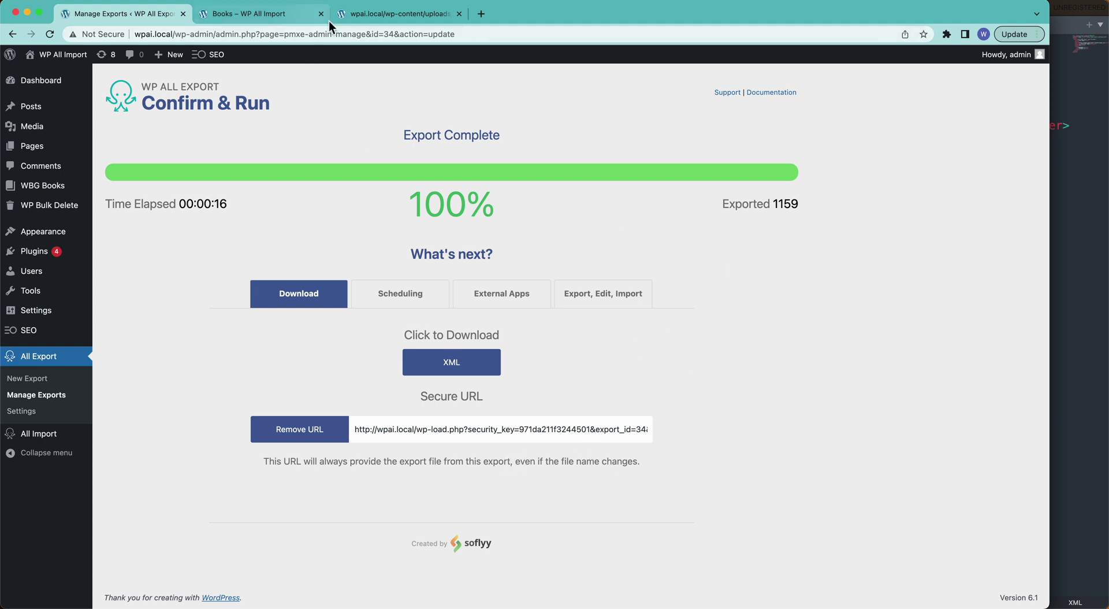
{"action": "left_click", "coordinate": [369, 16]}
Reload the Books XML feed and scroll through the exported entries with real ISBNs
{"action": "key", "text": "super+r"}
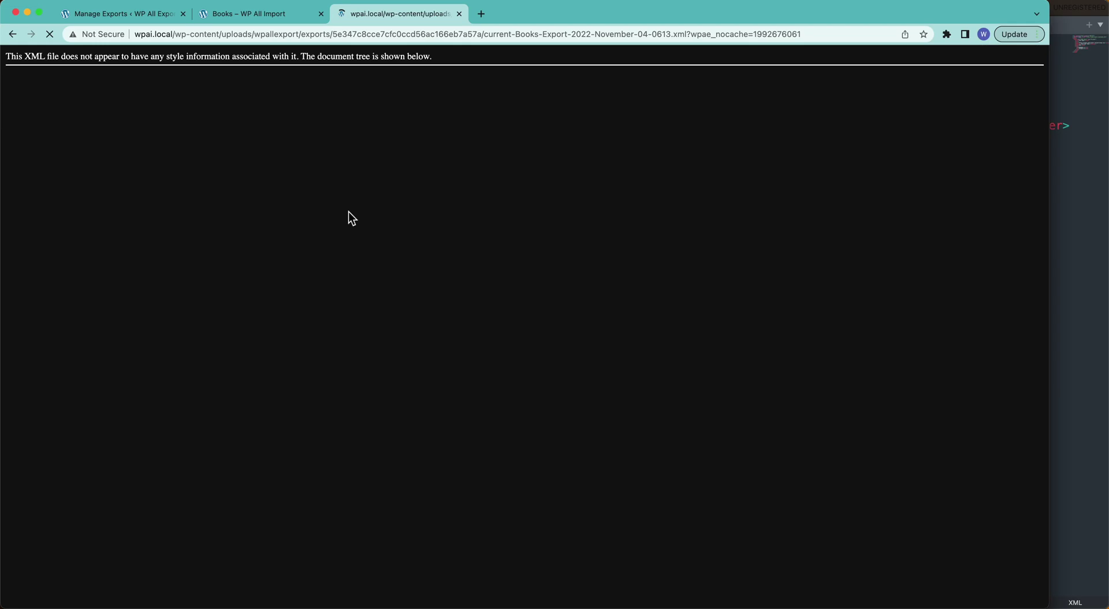
{"action": "scroll", "coordinate": [337, 383], "scroll_direction": "down", "scroll_amount": 5}
{"action": "scroll", "coordinate": [338, 383], "scroll_direction": "down", "scroll_amount": 3}
{"action": "scroll", "coordinate": [337, 383], "scroll_direction": "down", "scroll_amount": 5}
{"action": "scroll", "coordinate": [337, 384], "scroll_direction": "down", "scroll_amount": 5}
{"action": "scroll", "coordinate": [337, 383], "scroll_direction": "down", "scroll_amount": 5}
{"action": "scroll", "coordinate": [337, 384], "scroll_direction": "down", "scroll_amount": 5}
{"action": "scroll", "coordinate": [338, 383], "scroll_direction": "down", "scroll_amount": 1}
{"action": "left_click", "coordinate": [1057, 234]}
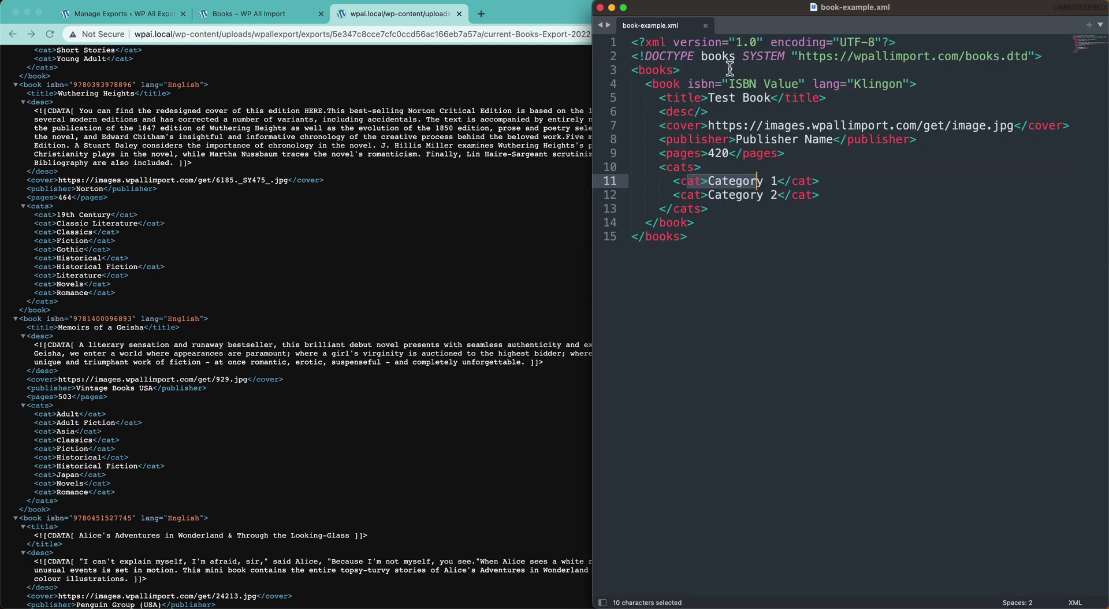
{"action": "left_click", "coordinate": [819, 182]}
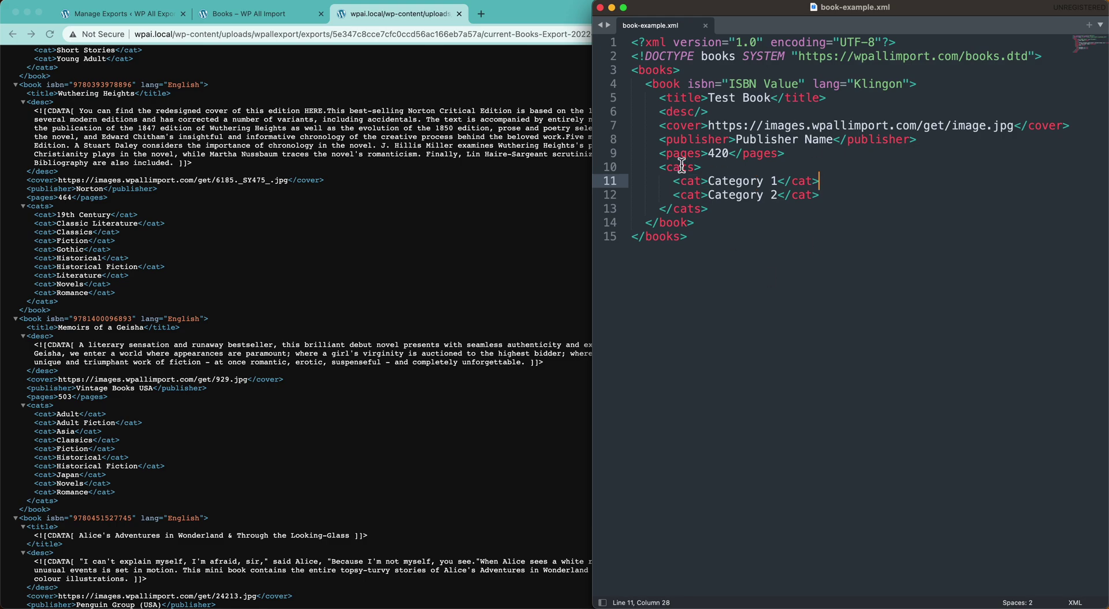
{"action": "scroll", "coordinate": [302, 467], "scroll_direction": "down", "scroll_amount": 3}
{"action": "scroll", "coordinate": [300, 460], "scroll_direction": "down", "scroll_amount": 5}
{"action": "scroll", "coordinate": [300, 461], "scroll_direction": "down", "scroll_amount": 5}
{"action": "scroll", "coordinate": [300, 461], "scroll_direction": "down", "scroll_amount": 10}
{"action": "scroll", "coordinate": [301, 461], "scroll_direction": "down", "scroll_amount": 10}
{"action": "scroll", "coordinate": [300, 461], "scroll_direction": "down", "scroll_amount": 5}
{"action": "scroll", "coordinate": [300, 460], "scroll_direction": "down", "scroll_amount": 5}
{"action": "scroll", "coordinate": [301, 460], "scroll_direction": "down", "scroll_amount": 5}
{"action": "scroll", "coordinate": [300, 460], "scroll_direction": "down", "scroll_amount": 5}
{"action": "scroll", "coordinate": [301, 460], "scroll_direction": "down", "scroll_amount": 5}
{"action": "scroll", "coordinate": [300, 461], "scroll_direction": "down", "scroll_amount": 5}
{"action": "scroll", "coordinate": [300, 460], "scroll_direction": "down", "scroll_amount": 5}
{"action": "scroll", "coordinate": [300, 460], "scroll_direction": "down", "scroll_amount": 5}
{"action": "scroll", "coordinate": [305, 468], "scroll_direction": "down", "scroll_amount": 5}
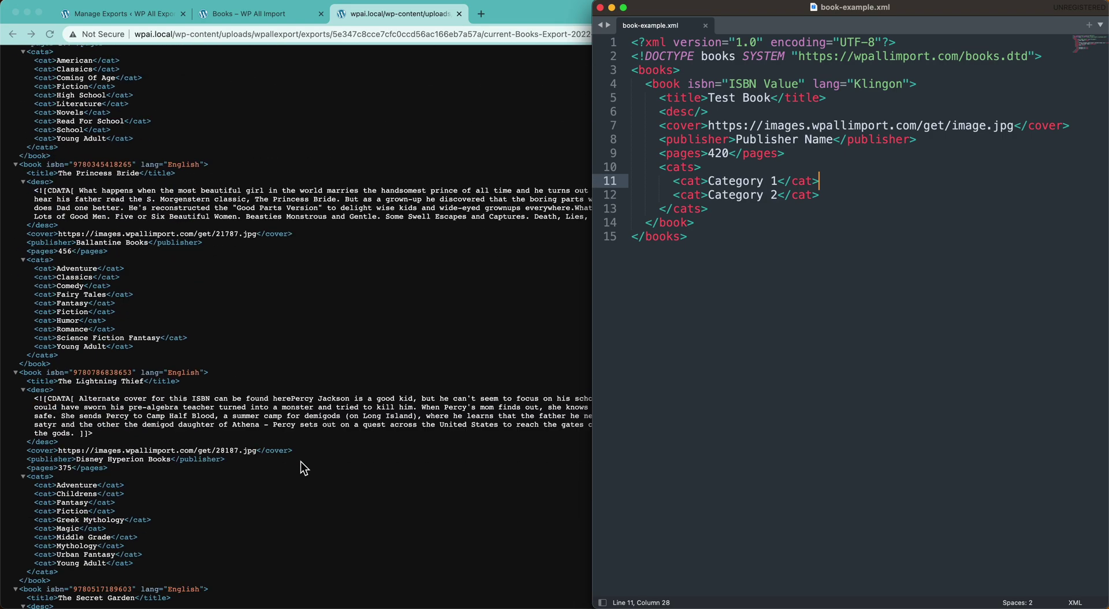